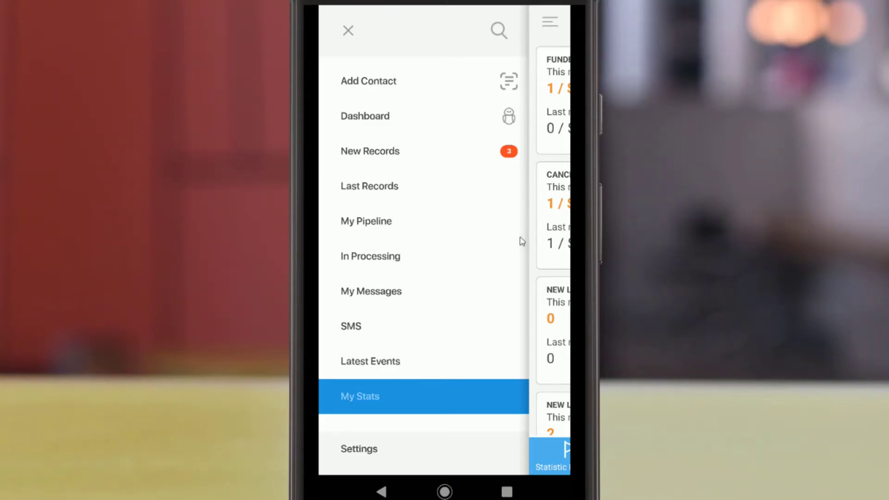
- Scroll the section list, then close it to show this month's and year's My Stats indicators
scroll(528, 274, "down", 3)
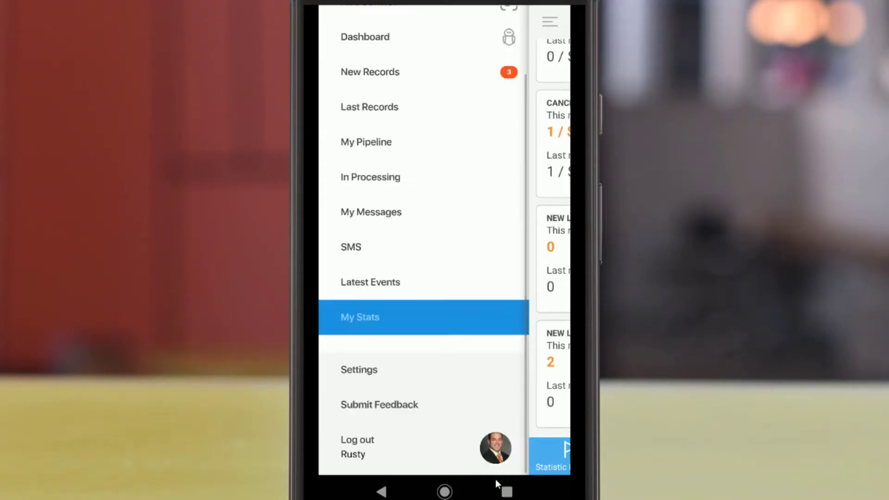
scroll(520, 440, "up", 3)
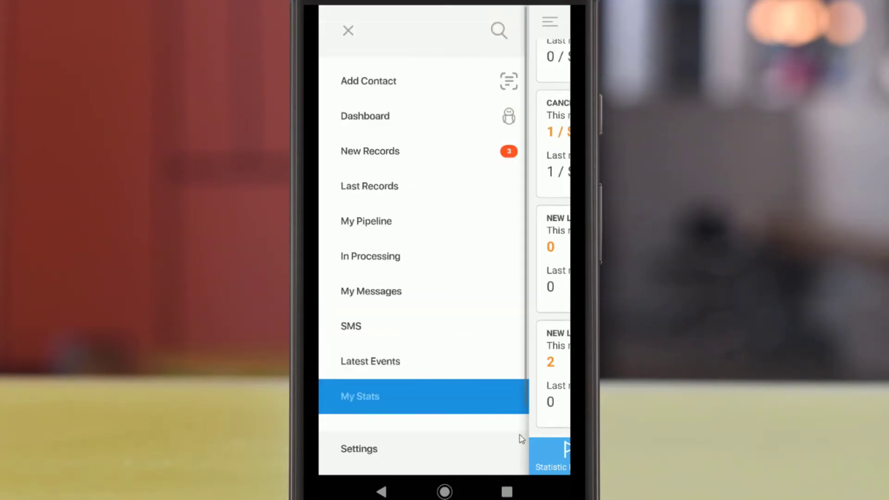
scroll(551, 333, "up", 2)
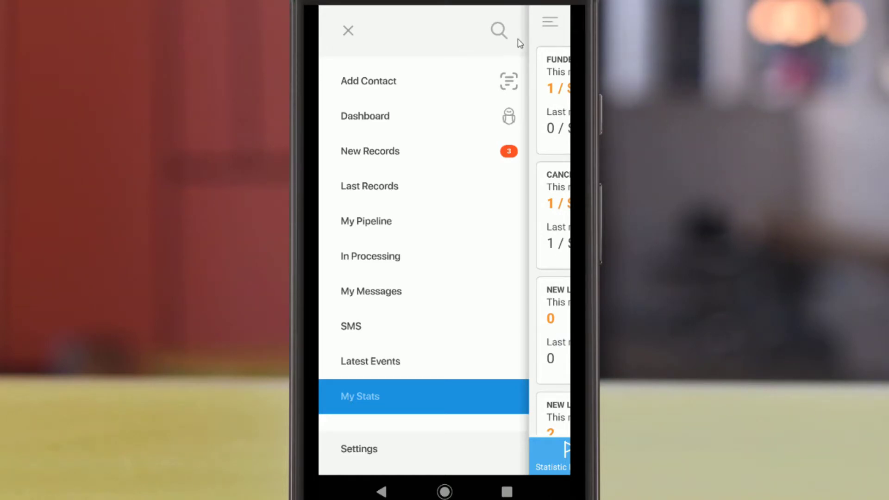
left_click(547, 26)
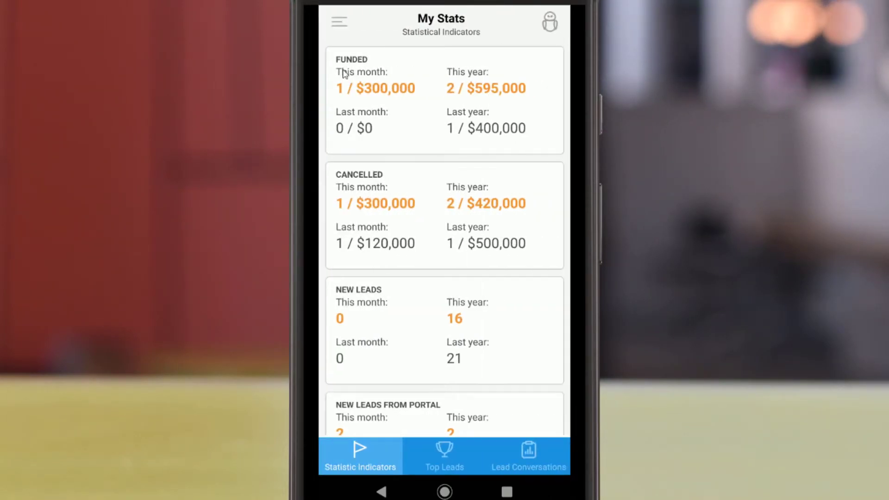
left_click(339, 24)
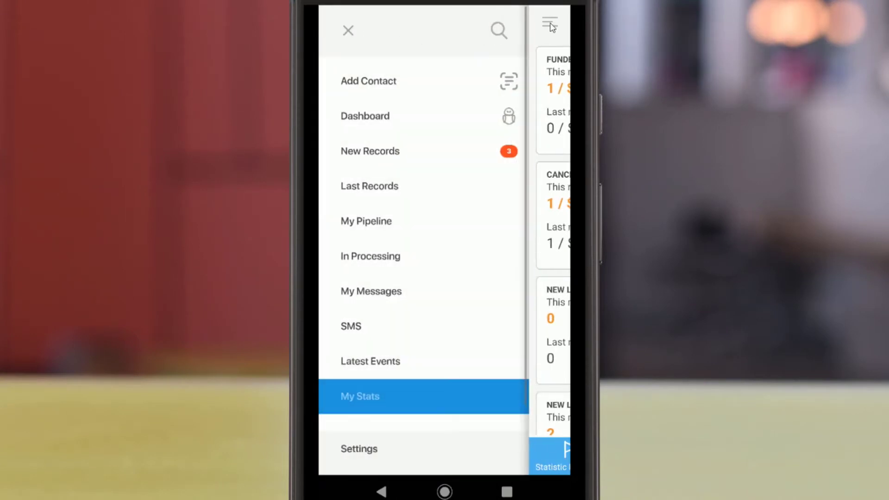
left_click(555, 26)
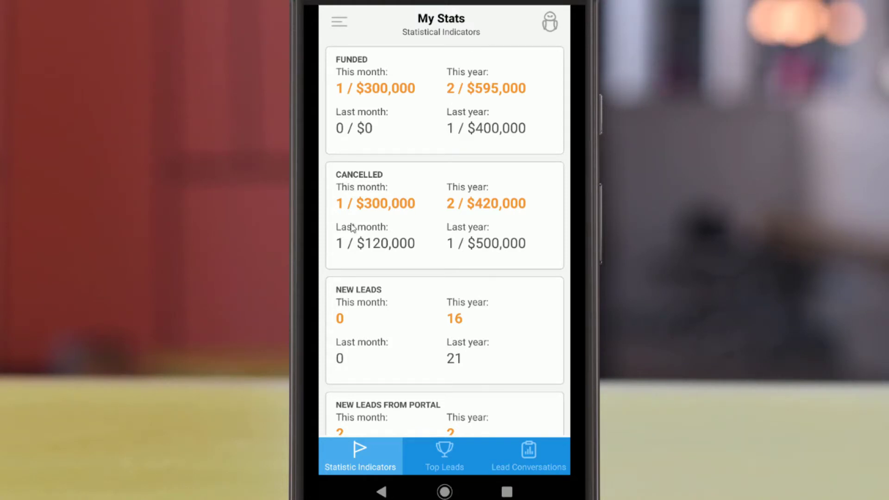
scroll(358, 229, "down", 2)
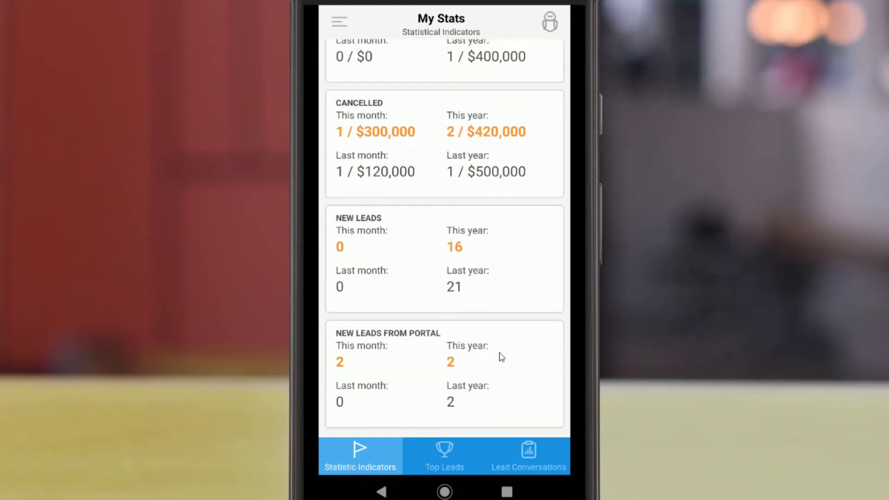
scroll(500, 357, "up", 2)
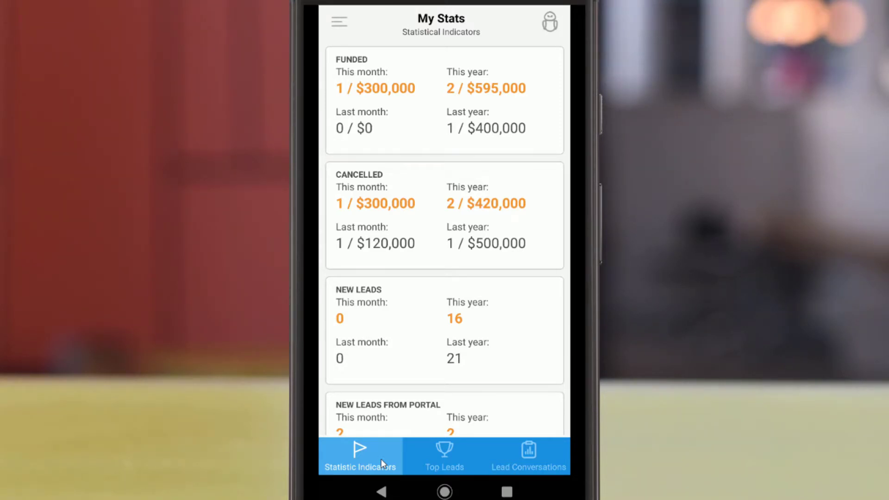
left_click(429, 450)
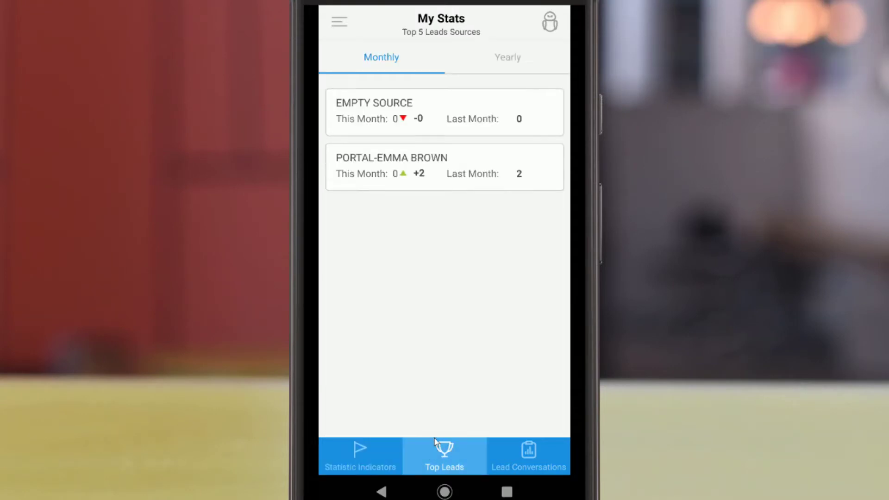
- Show yearly top lead sources, then the Lead Conversations chart by stage (Lead 7, Prospect 3, Application 2)
left_click(494, 63)
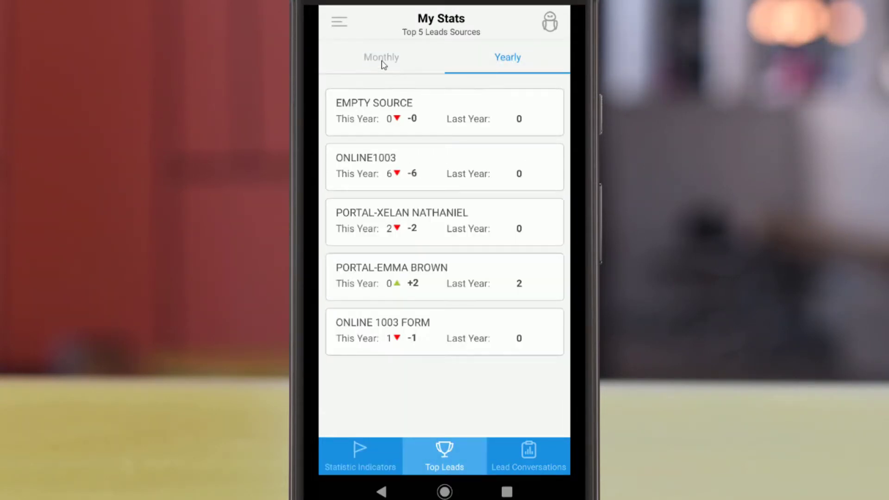
left_click(530, 453)
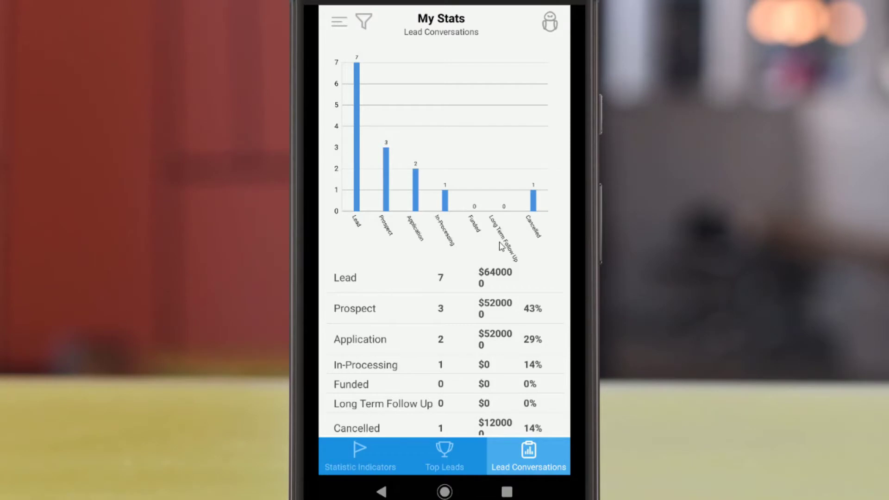
scroll(501, 245, "down", 1)
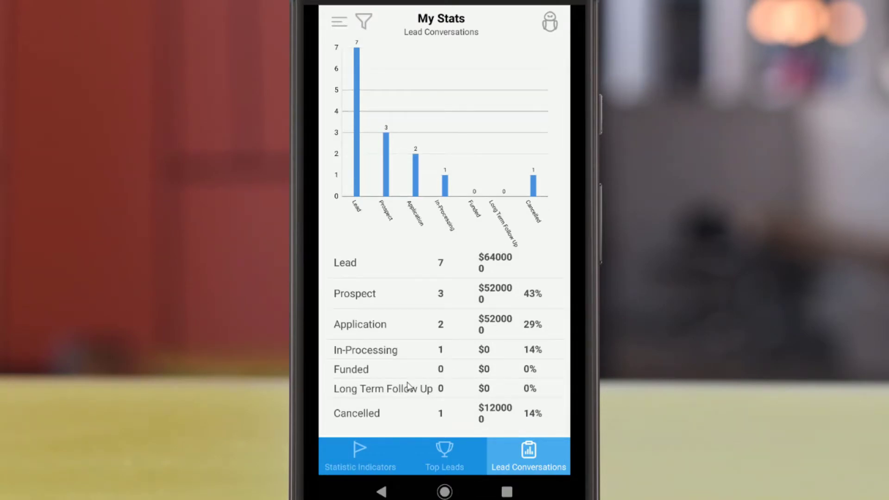
scroll(407, 386, "up", 1)
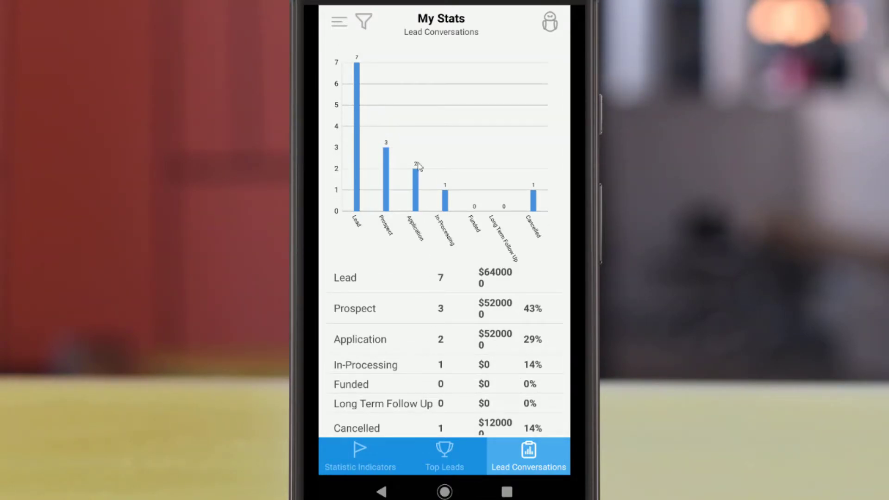
- Filter Lead Conversations to All Sources with keyword 1003, then open the app section list
left_click(364, 21)
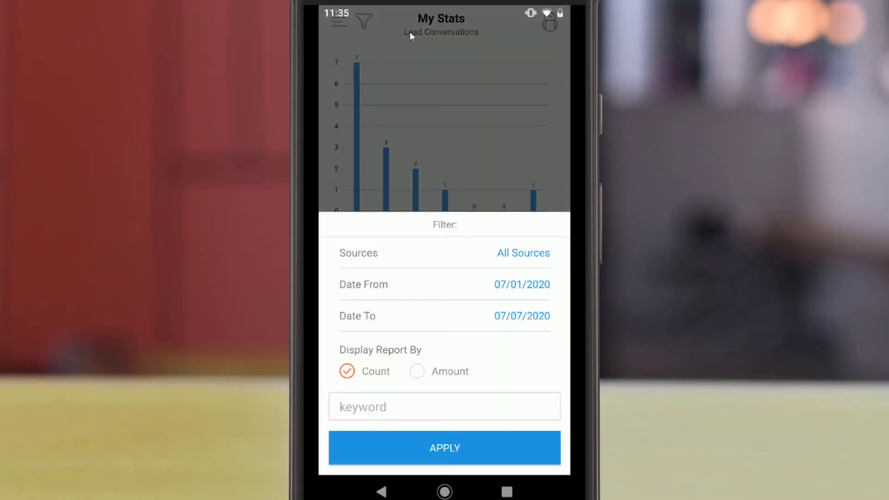
left_click(535, 256)
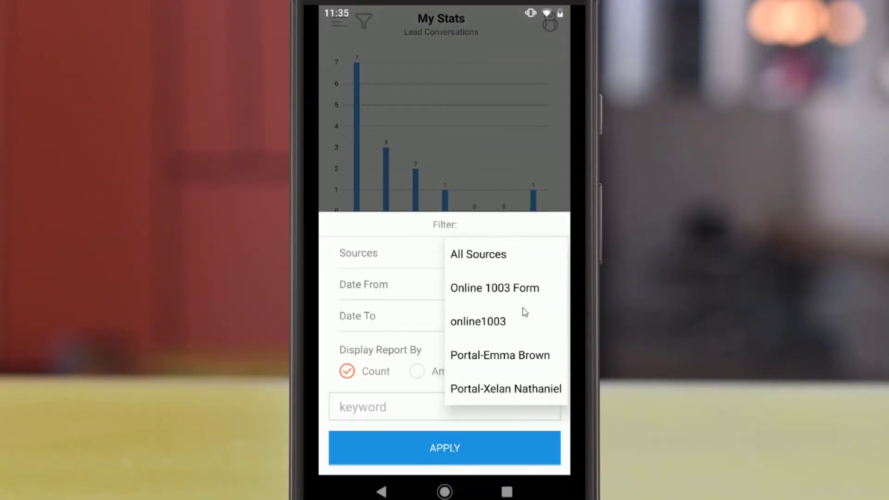
left_click(468, 254)
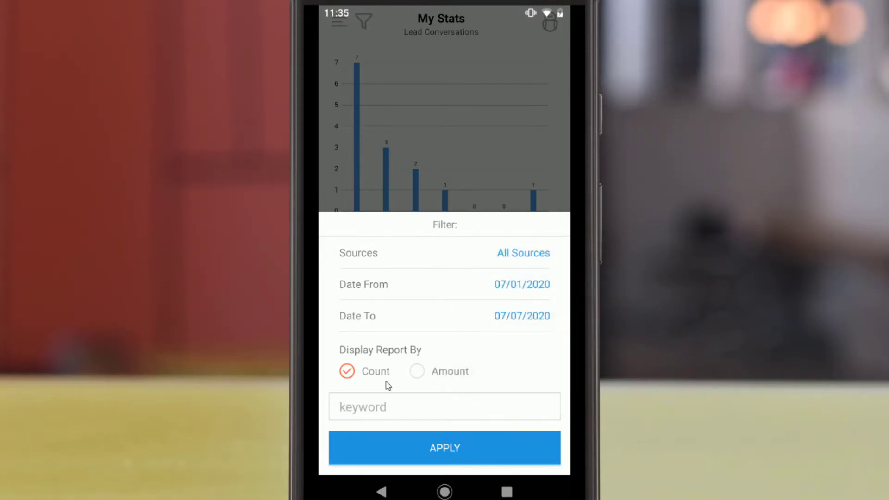
left_click(365, 409)
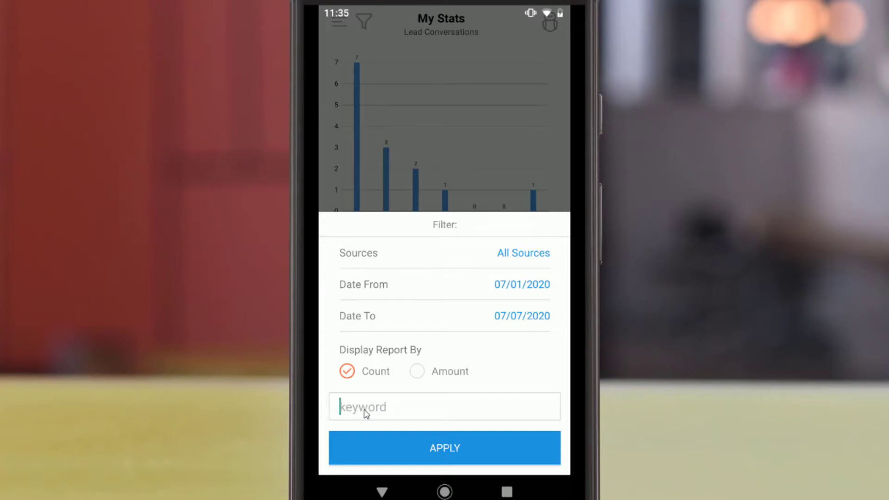
type("1003")
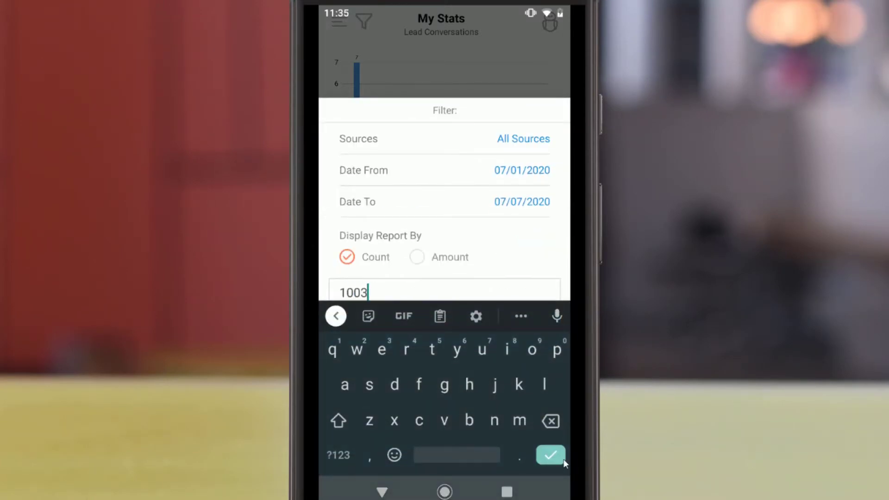
left_click(455, 291)
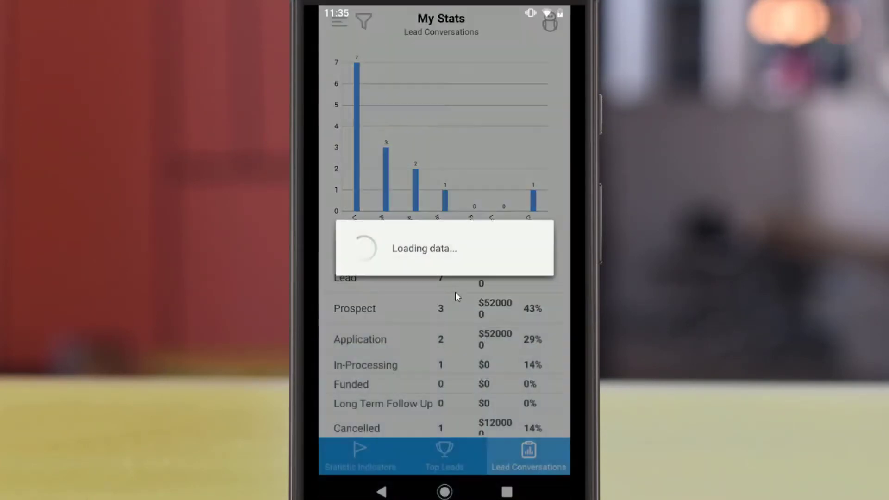
left_click(339, 23)
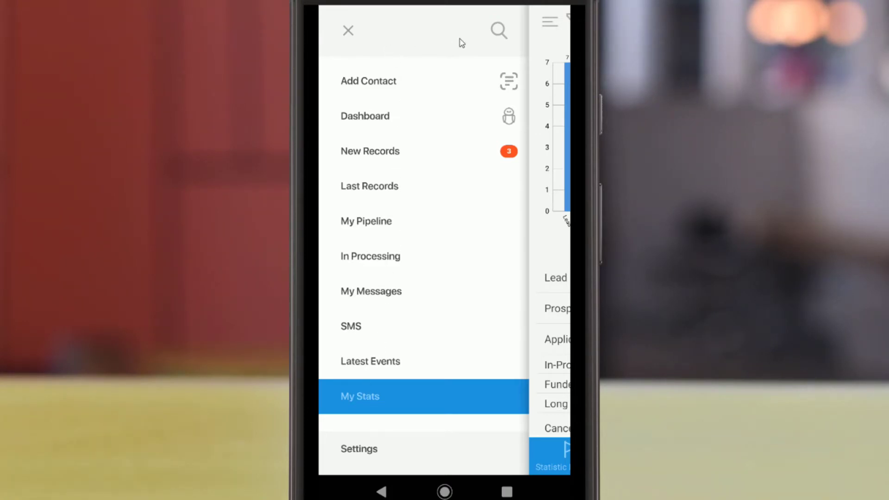
- Search contacts by the contact's first name and open the found contact's call, text and email actions
left_click(498, 32)
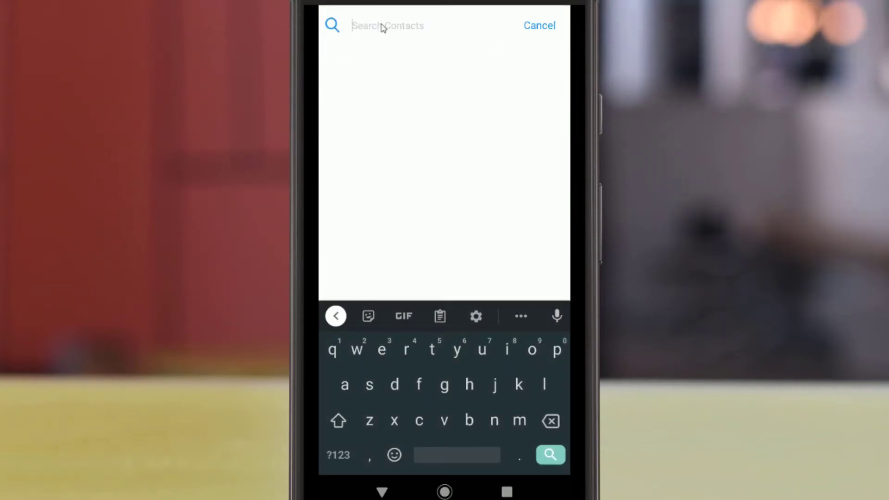
type("Olivia")
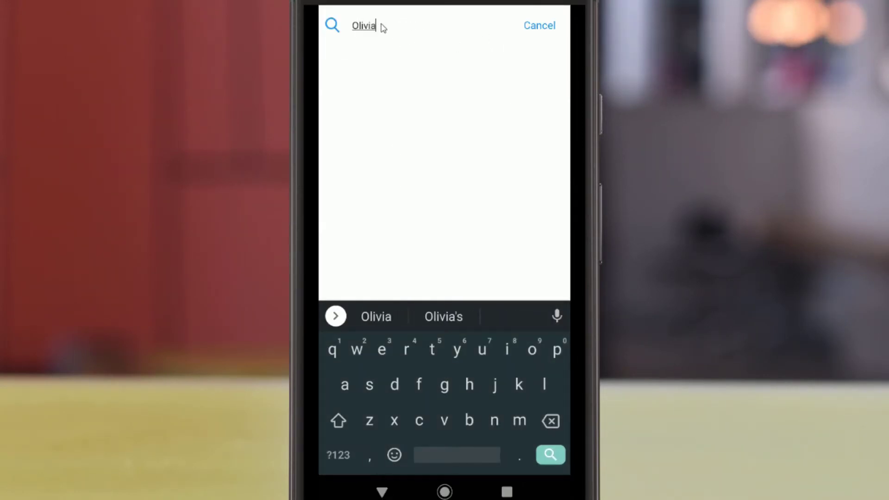
left_click(553, 455)
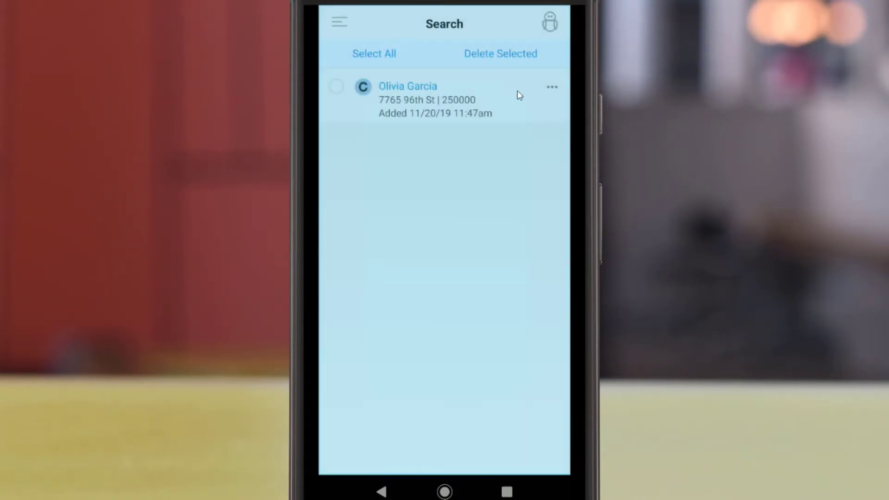
left_click(551, 88)
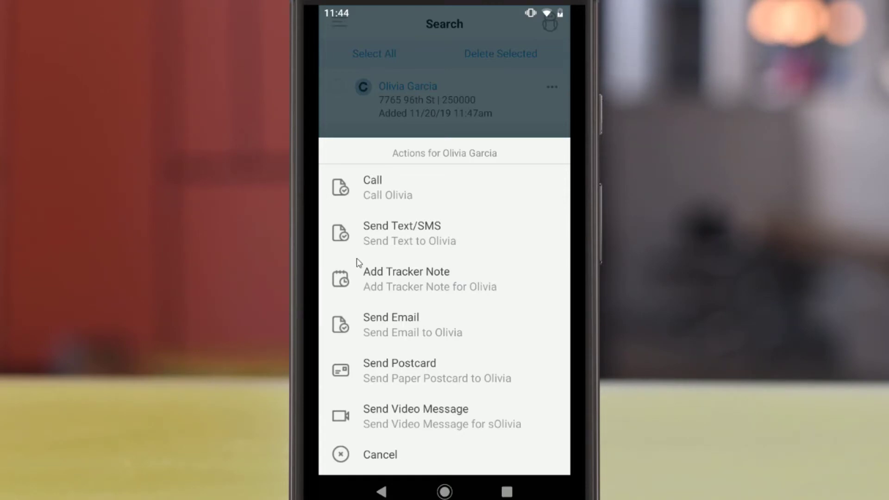
- Start an email to the contact with the body text 'Hello there!'
left_click(352, 329)
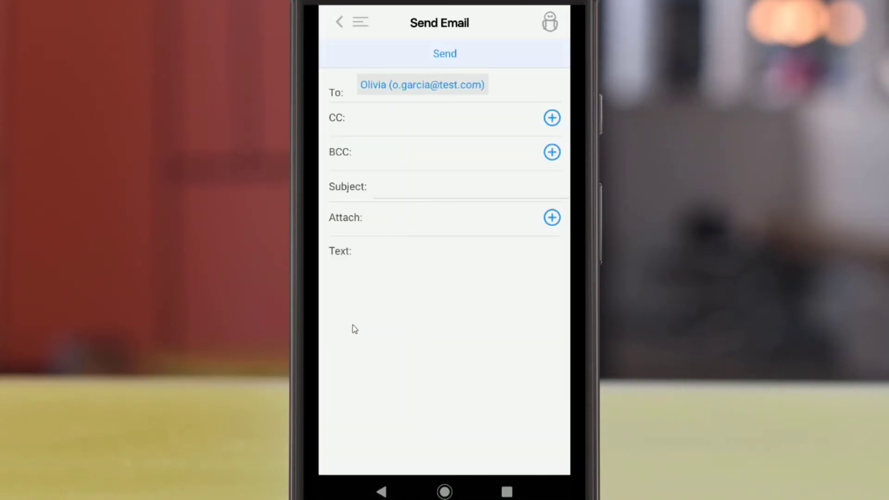
left_click(350, 297)
type("H")
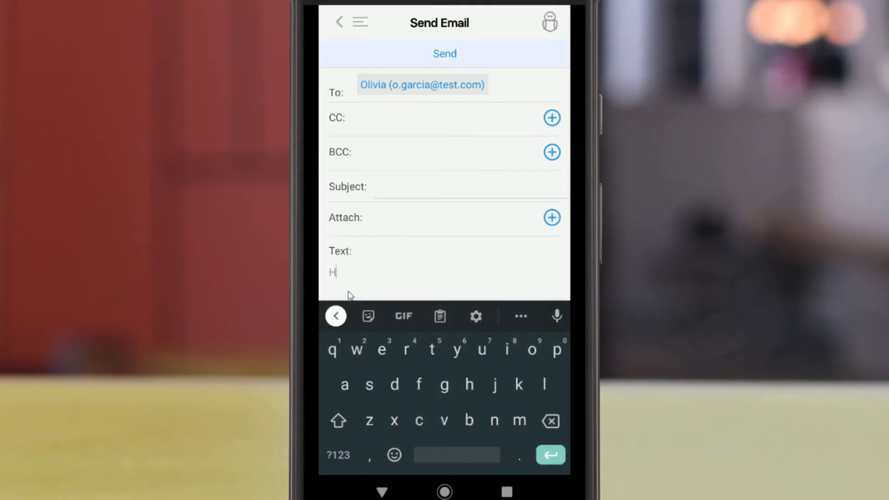
type("ello there!")
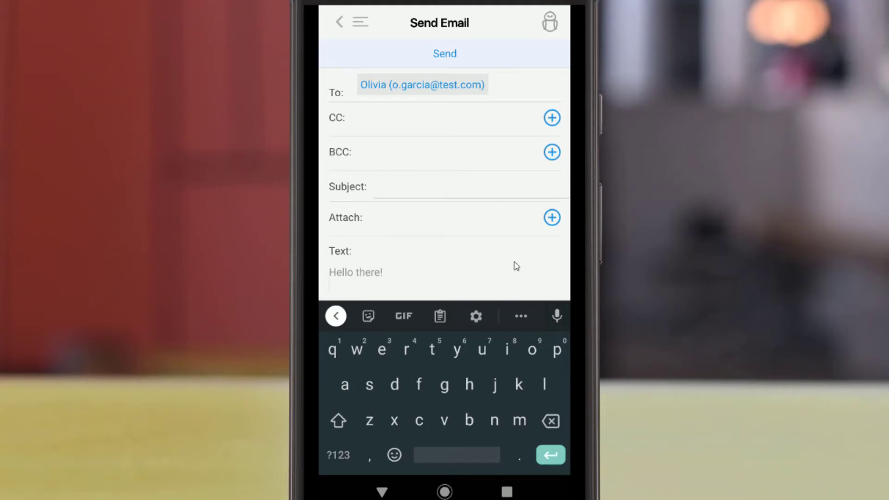
key("Escape")
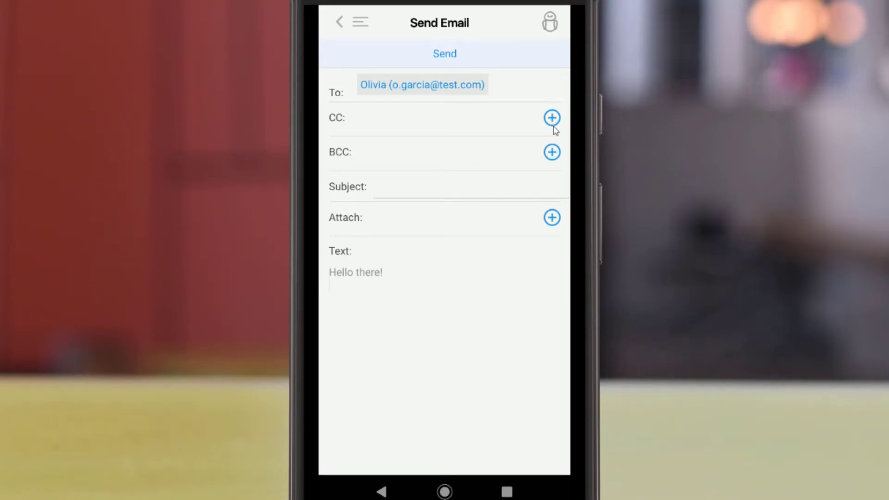
- Cancel the attachment options without attaching anything and leave the draft for the search results
left_click(552, 217)
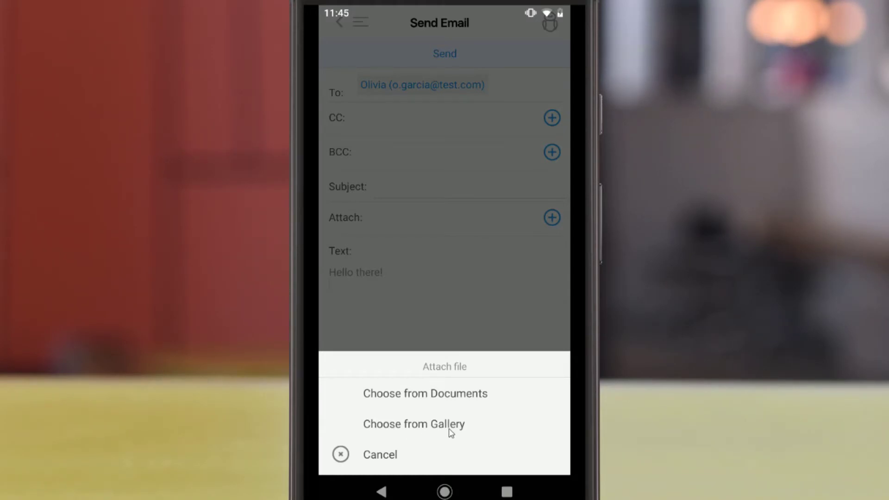
left_click(380, 454)
left_click(460, 306)
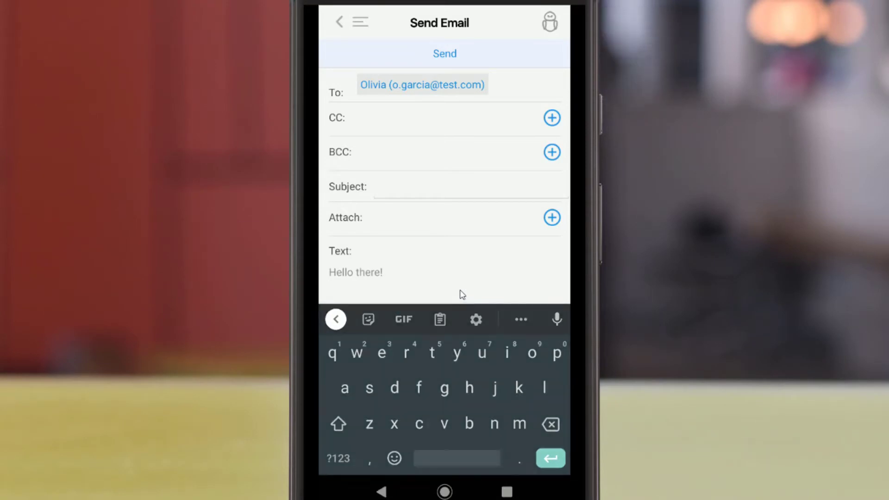
key("Escape")
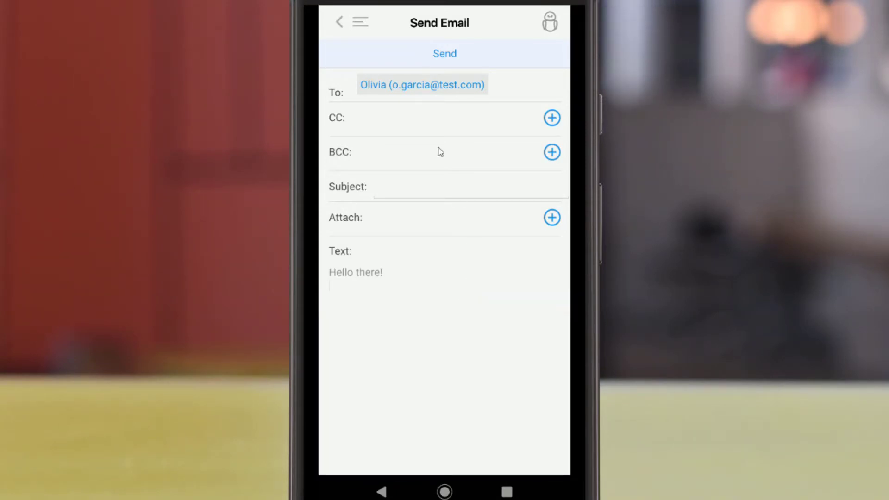
left_click(340, 23)
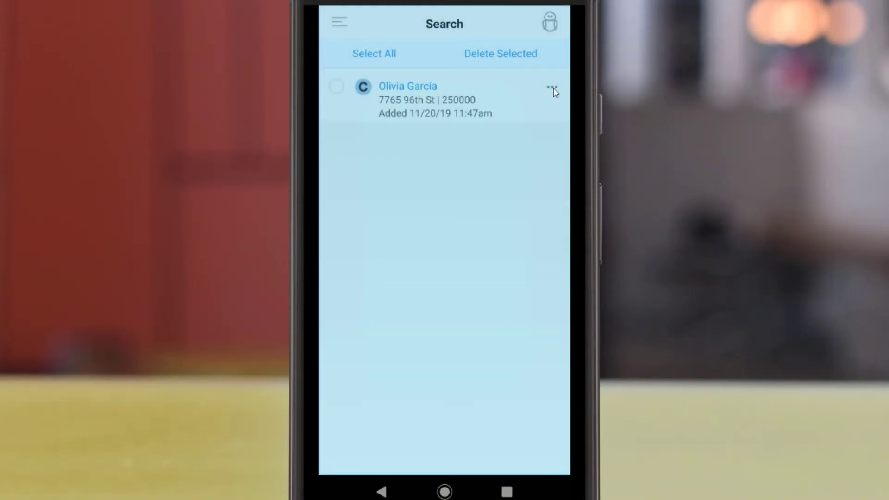
left_click(552, 88)
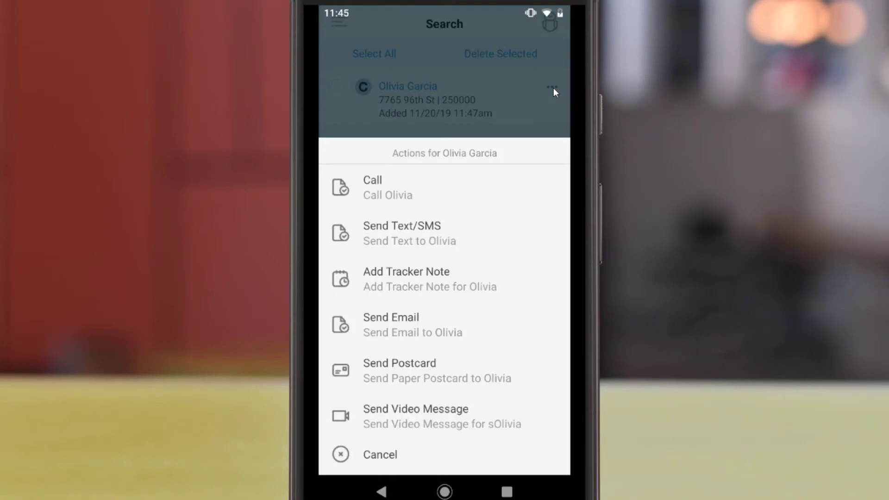
left_click(398, 239)
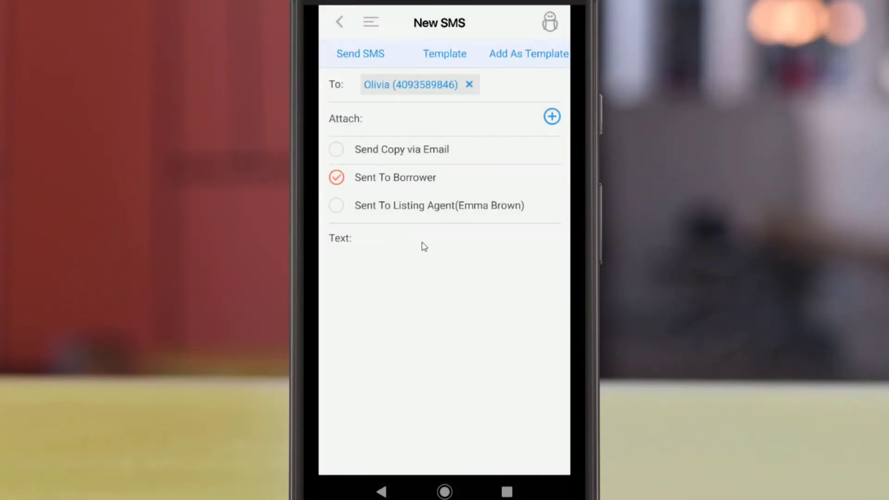
left_click(551, 116)
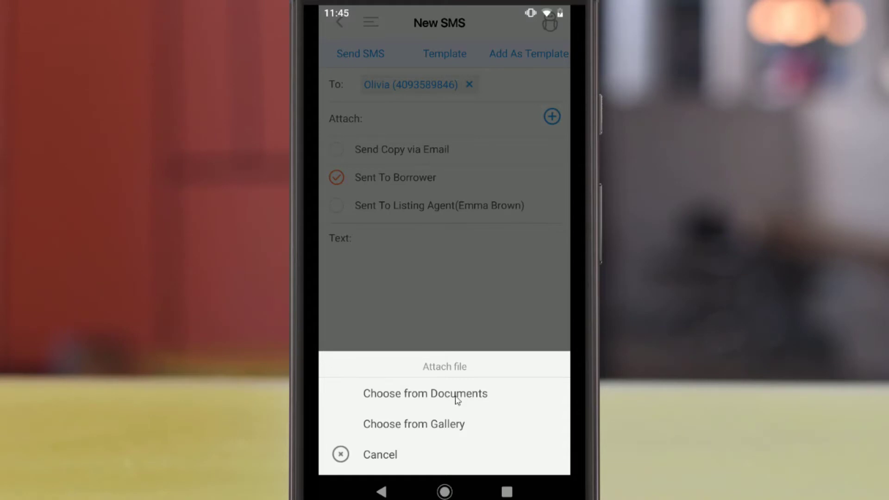
left_click(382, 457)
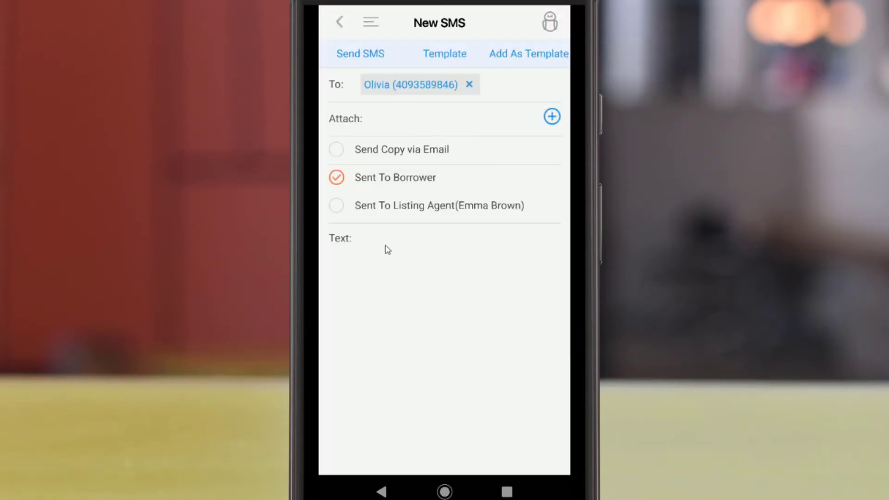
left_click(337, 149)
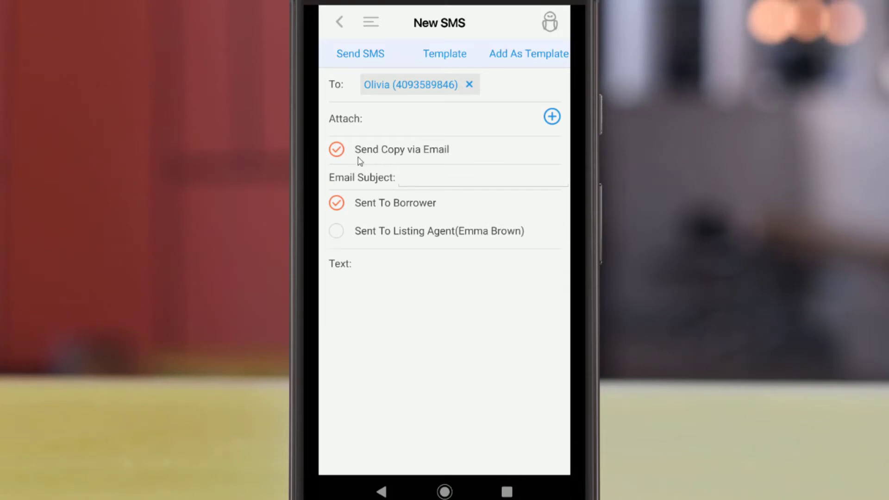
left_click(337, 150)
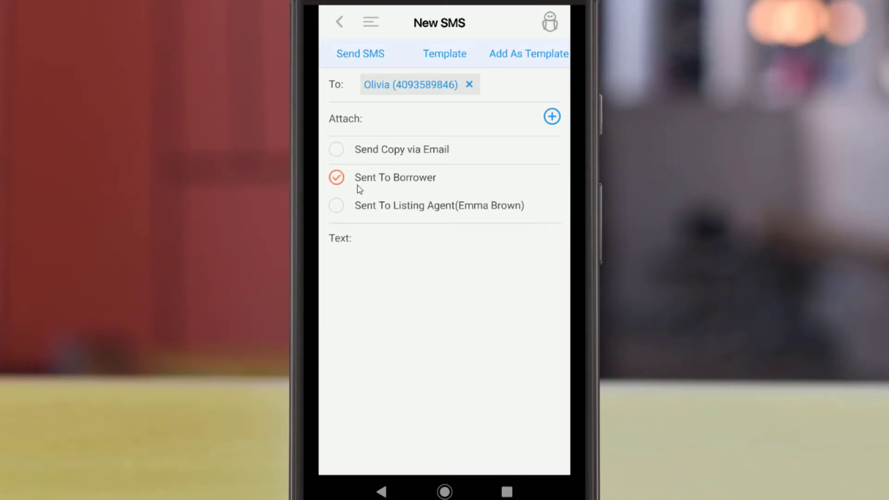
left_click(335, 207)
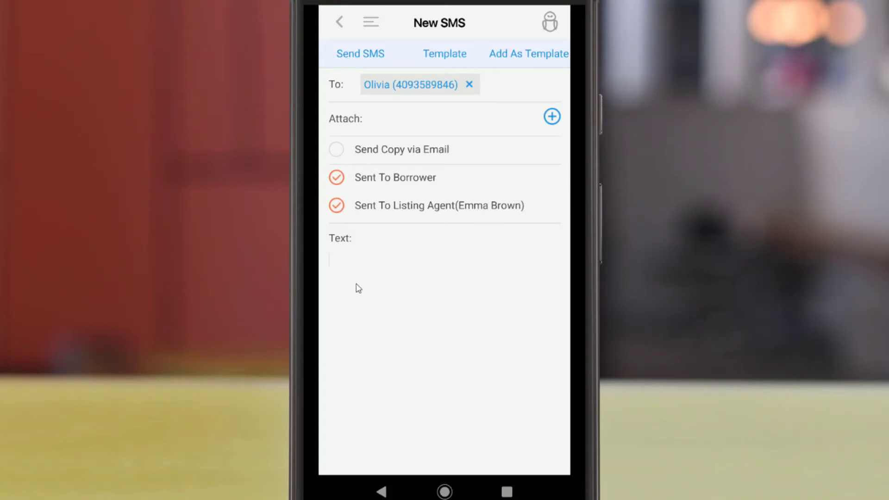
type("ello there!")
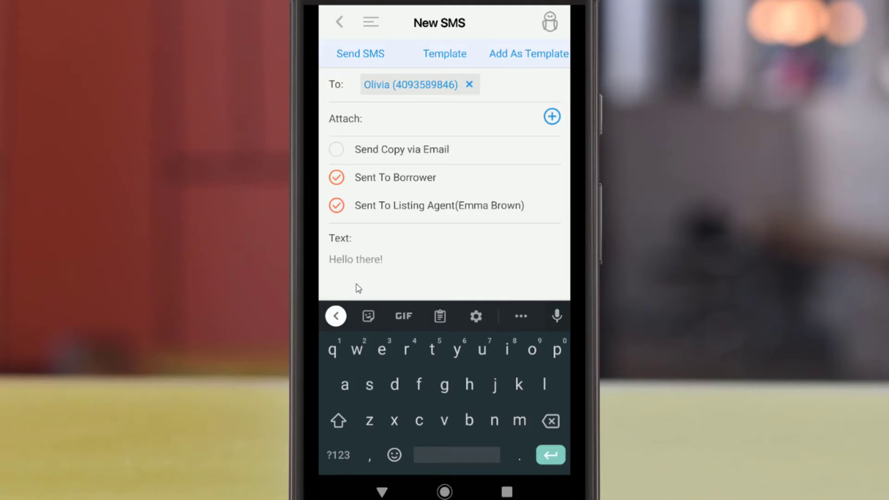
key("Escape")
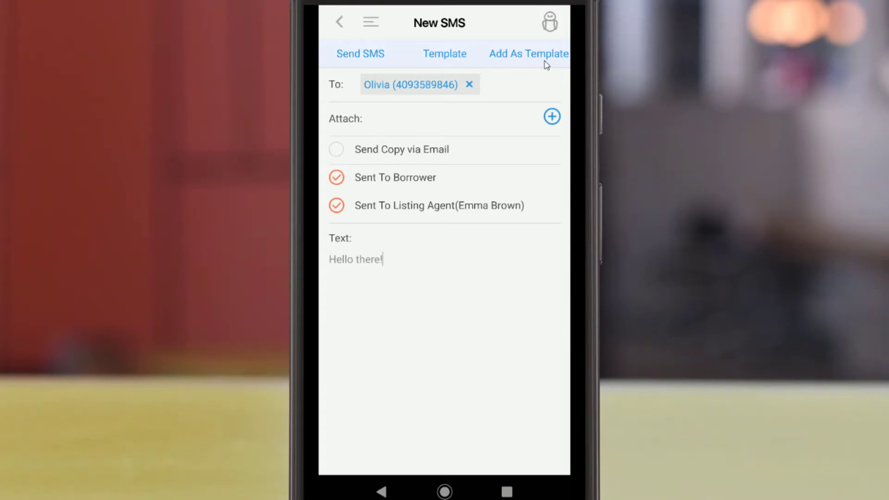
left_click(341, 23)
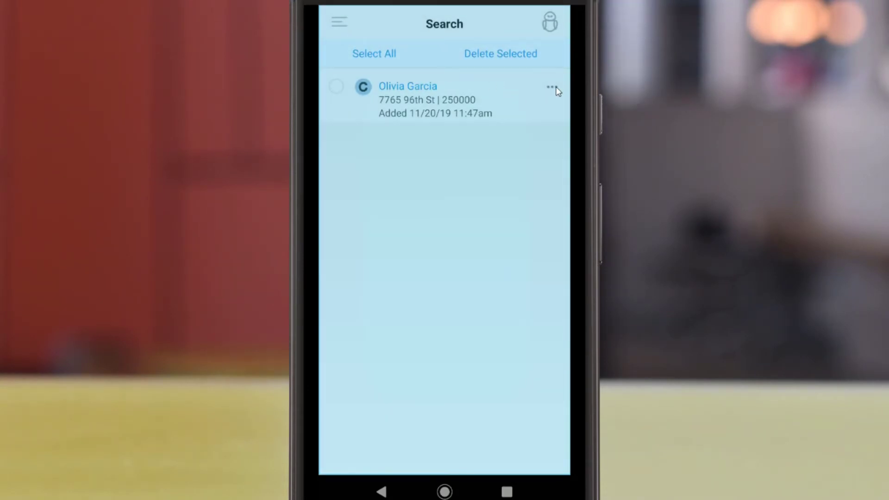
left_click(551, 88)
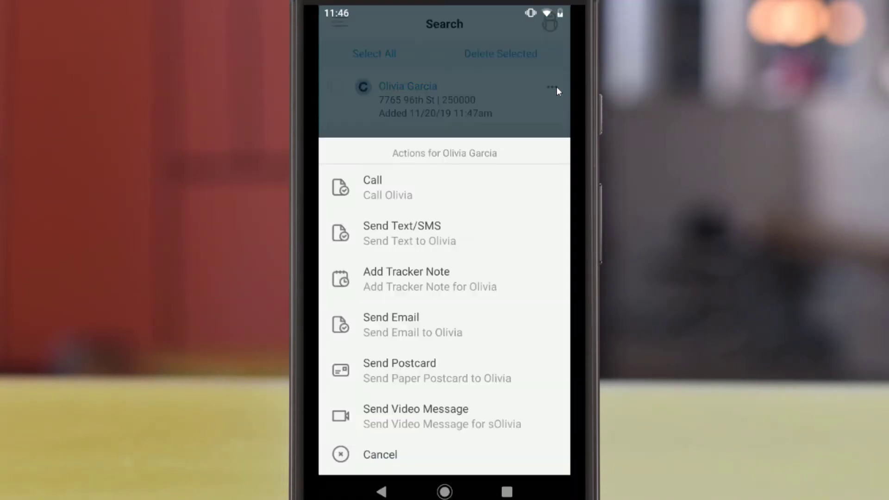
left_click(388, 381)
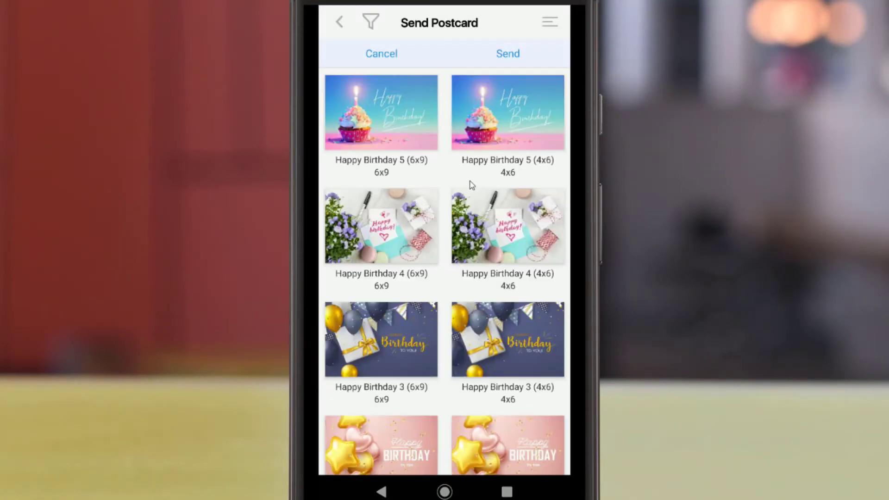
scroll(471, 186, "down", 3)
scroll(471, 186, "down", 12)
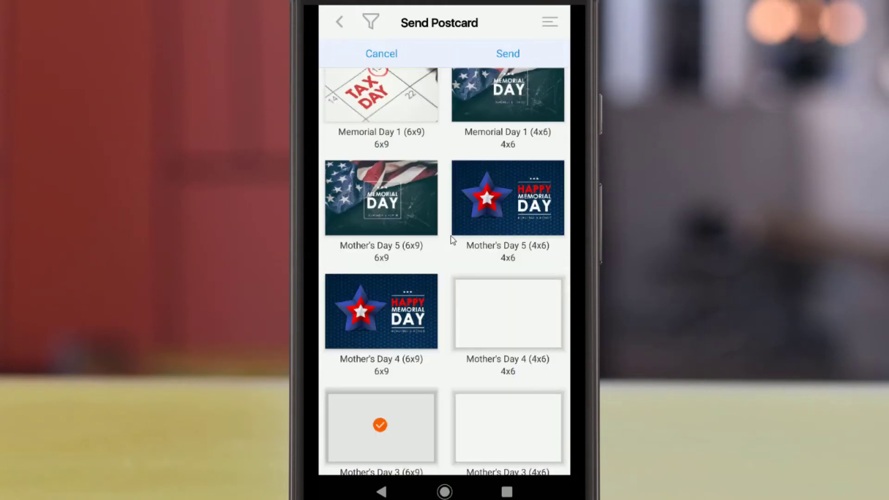
left_click(511, 59)
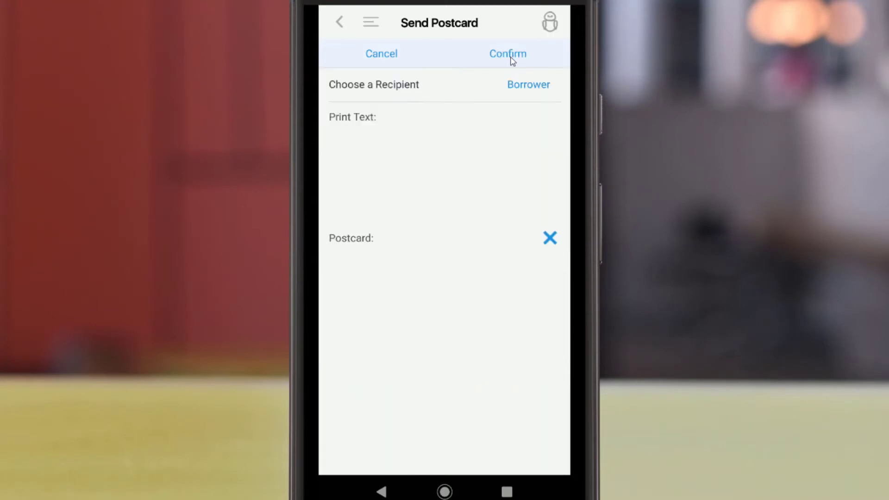
left_click(548, 92)
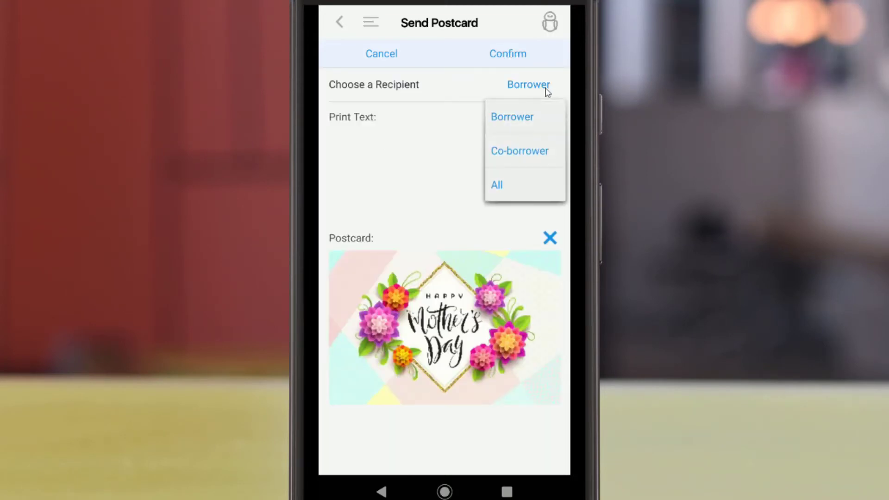
left_click(548, 92)
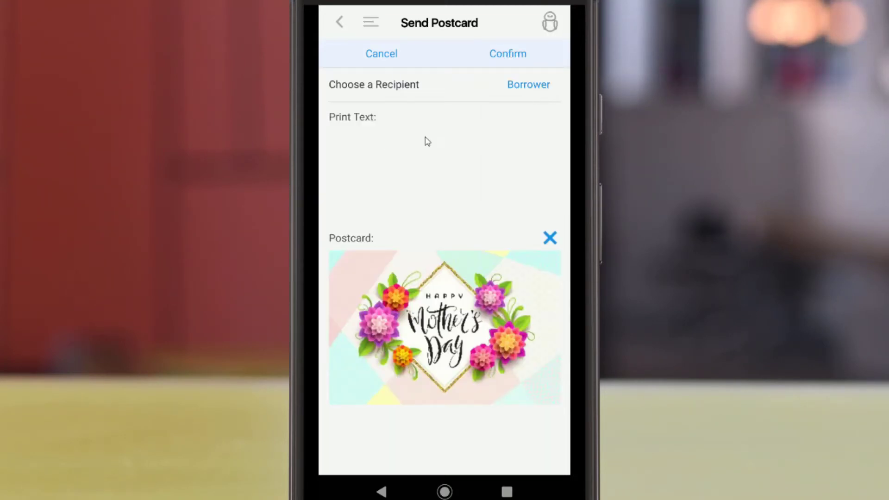
left_click(389, 149)
type("Hello there!")
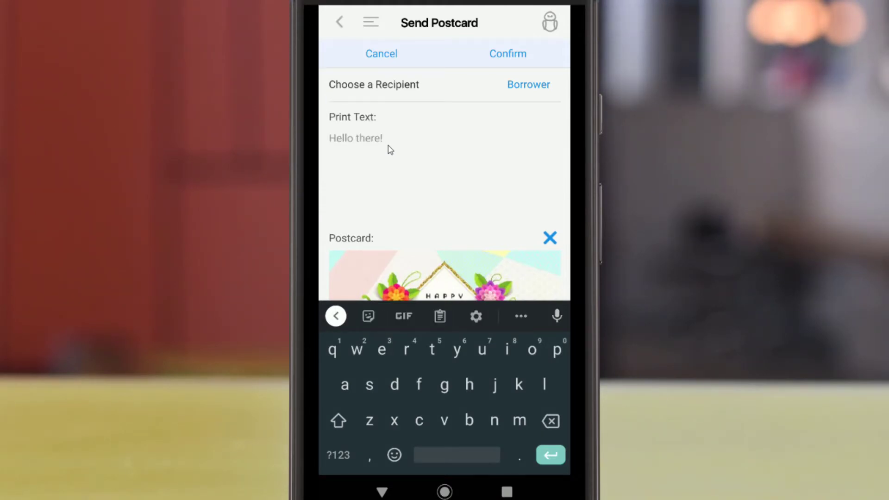
key("Escape")
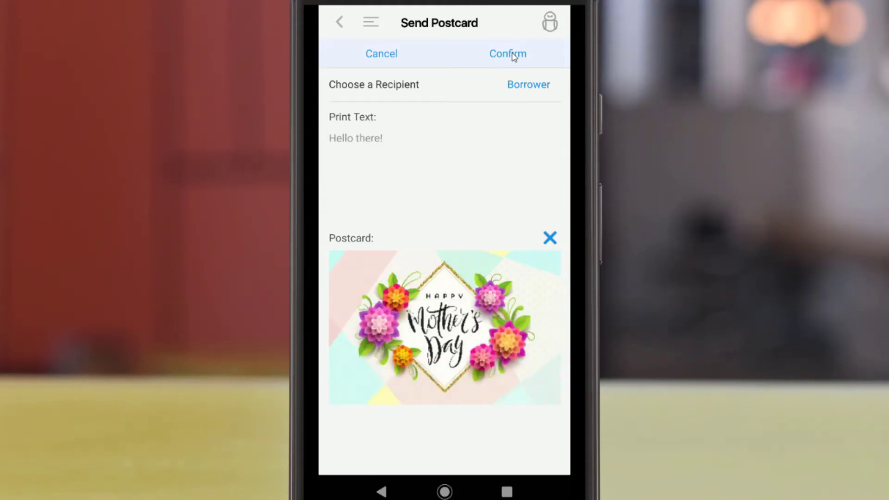
left_click(391, 56)
left_click(389, 56)
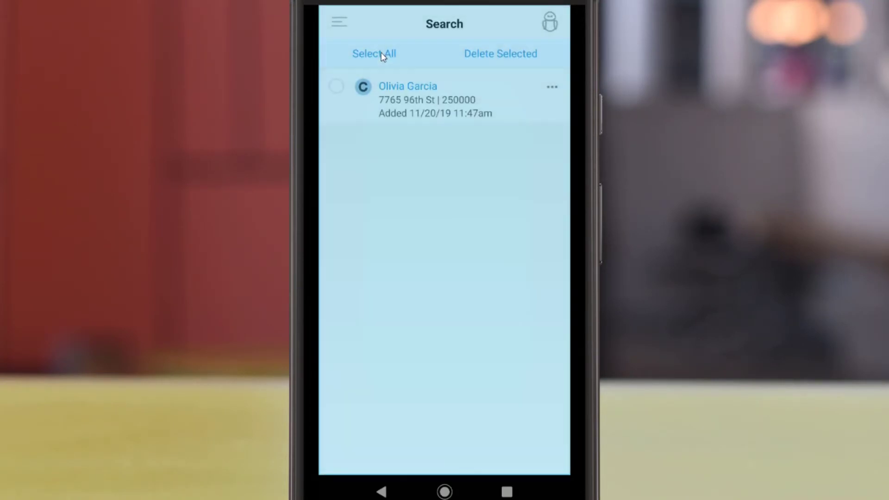
- Start a video message to the borrower with Sms delivery and bring up the Select Video list
left_click(552, 88)
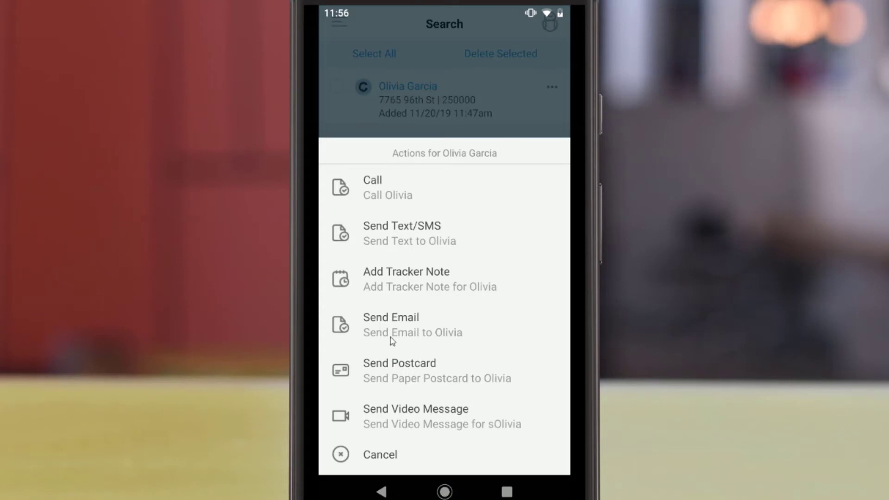
left_click(413, 416)
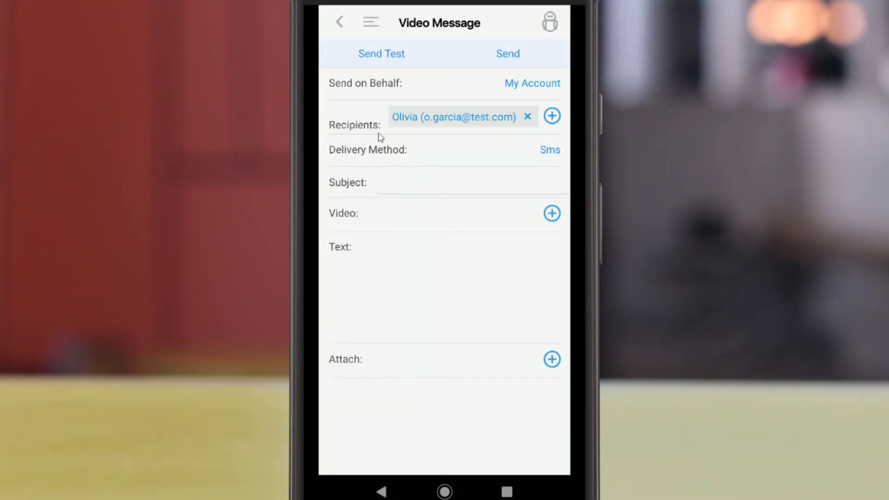
left_click(559, 150)
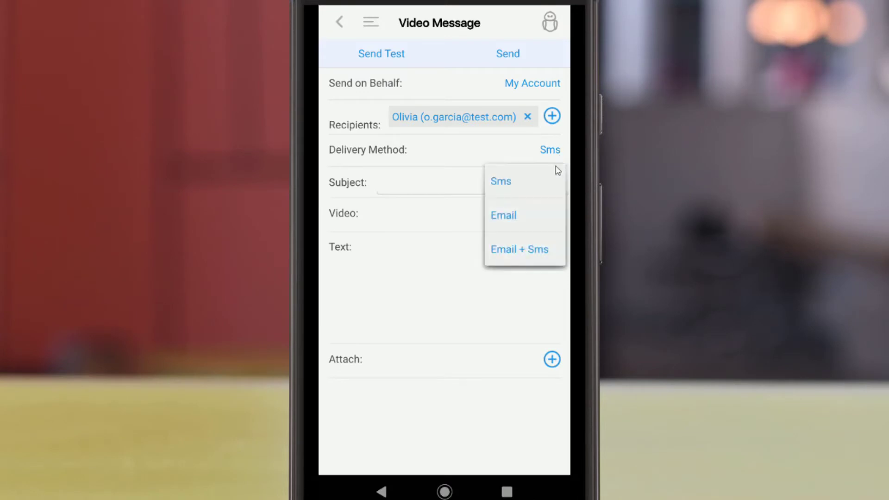
left_click(551, 154)
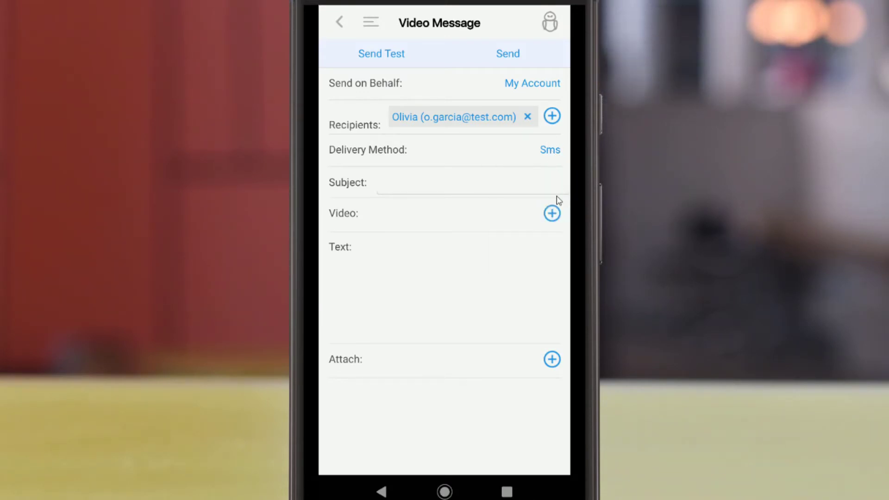
left_click(553, 216)
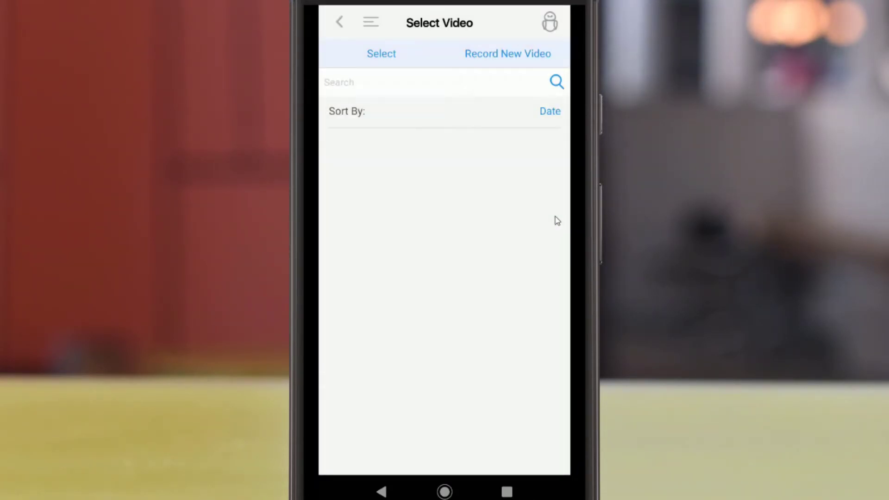
- Record a short new video clip and accept it
left_click(484, 55)
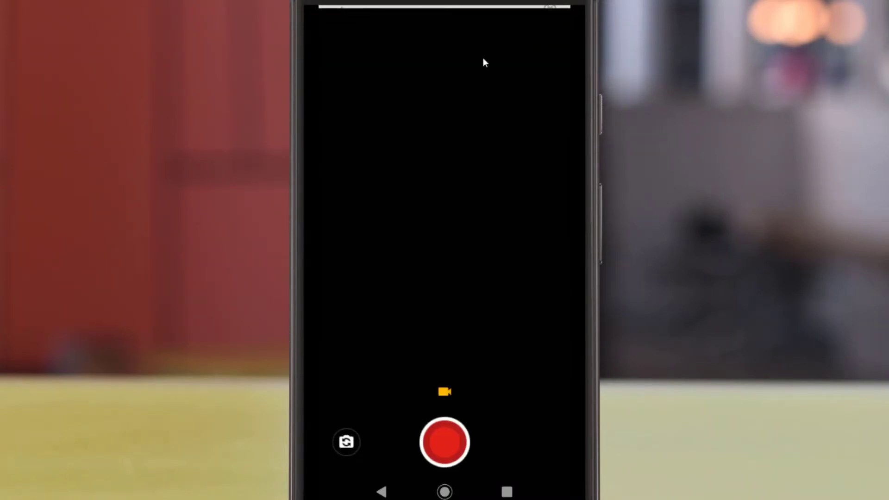
left_click(444, 443)
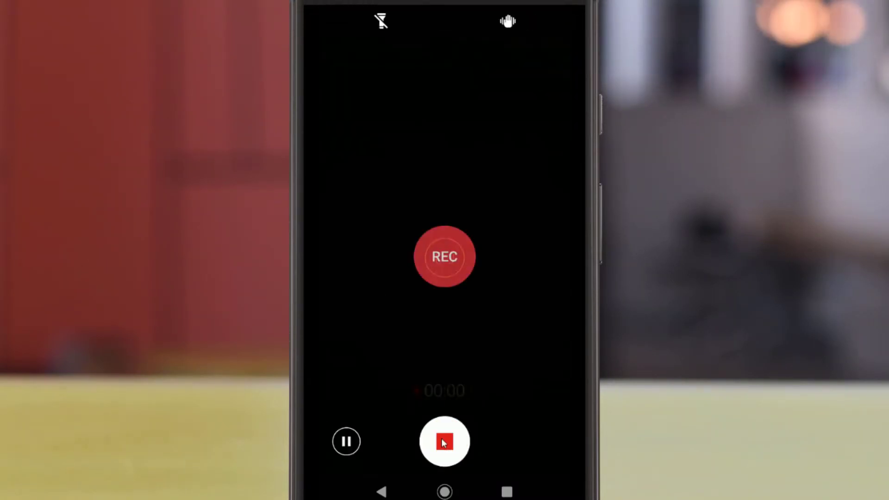
left_click(445, 444)
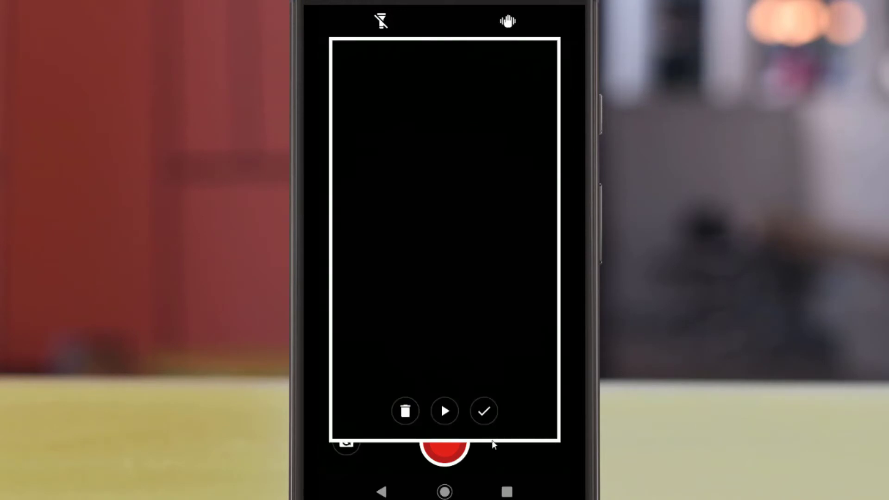
left_click(482, 412)
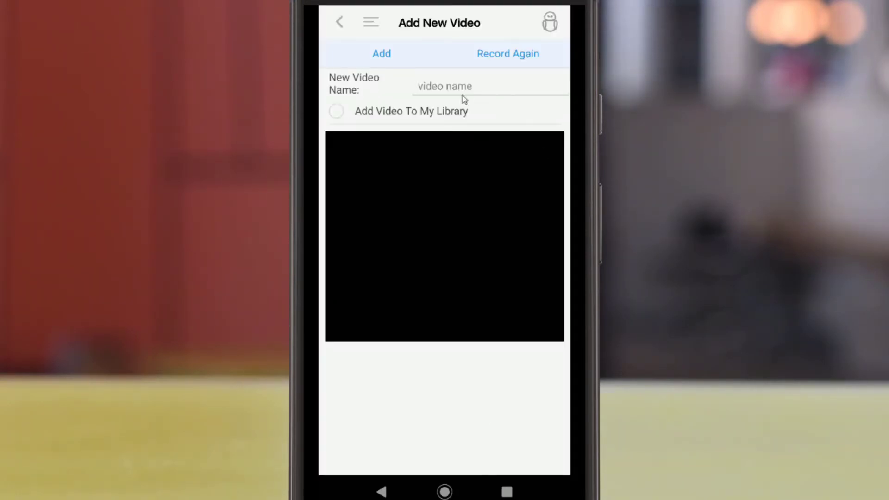
- Name the video with a greeting to the contact and return to the Video Message form
left_click(441, 93)
type("Hello")
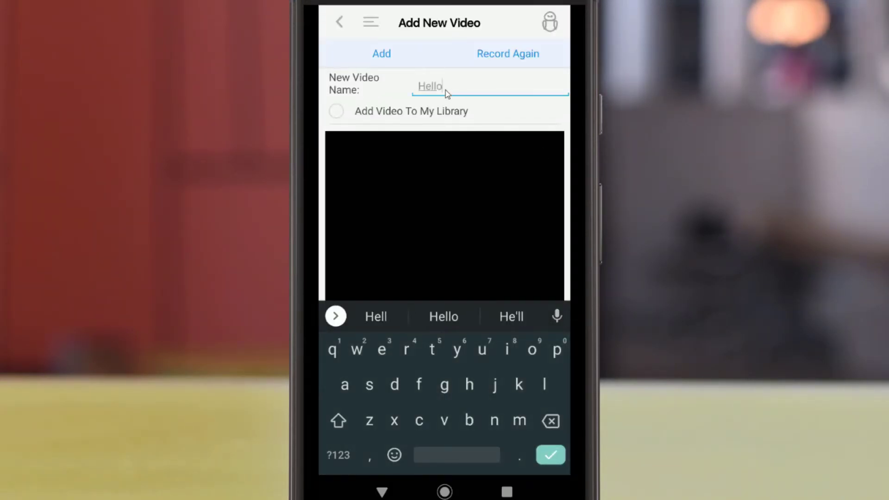
type(", Olivia!")
key("Return")
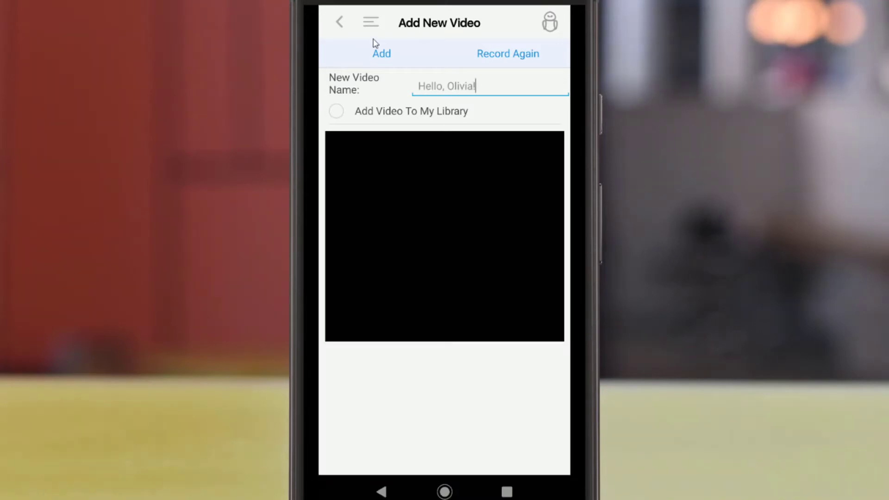
left_click(340, 26)
left_click(339, 26)
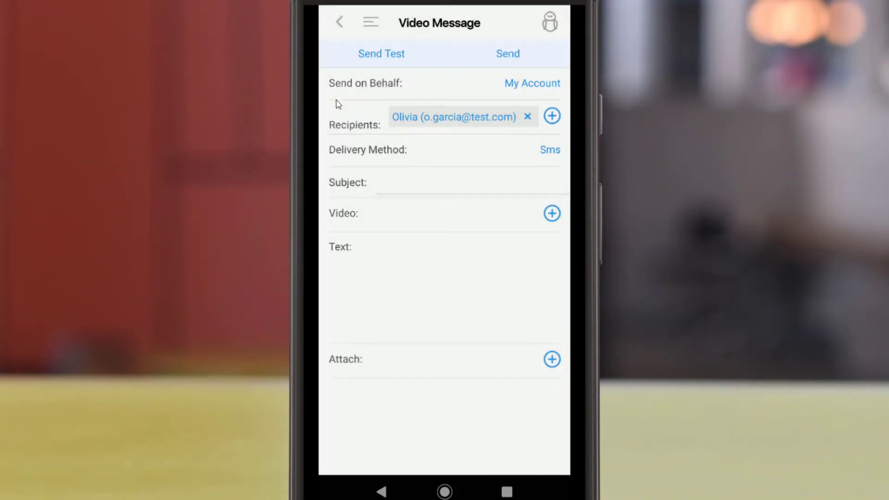
- Enter the subject 'Hello!' and go back to the contact search results, leaving the draft unsent
left_click(433, 192)
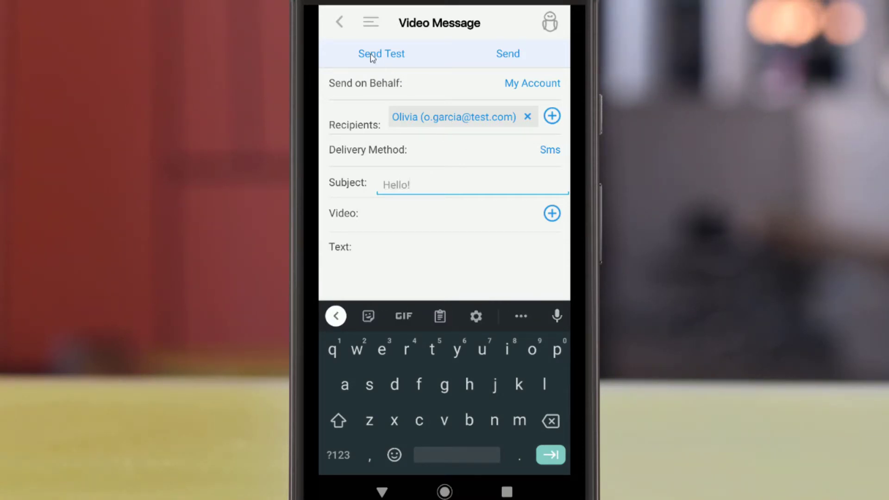
left_click(347, 30)
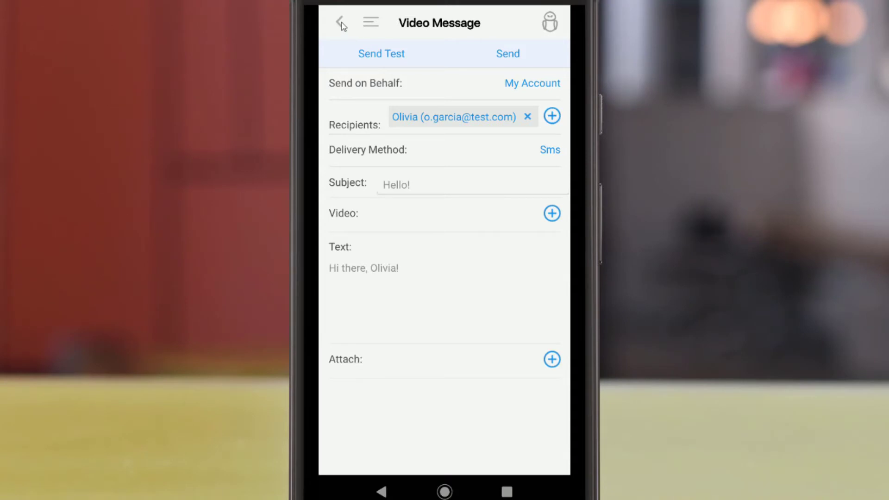
left_click(341, 23)
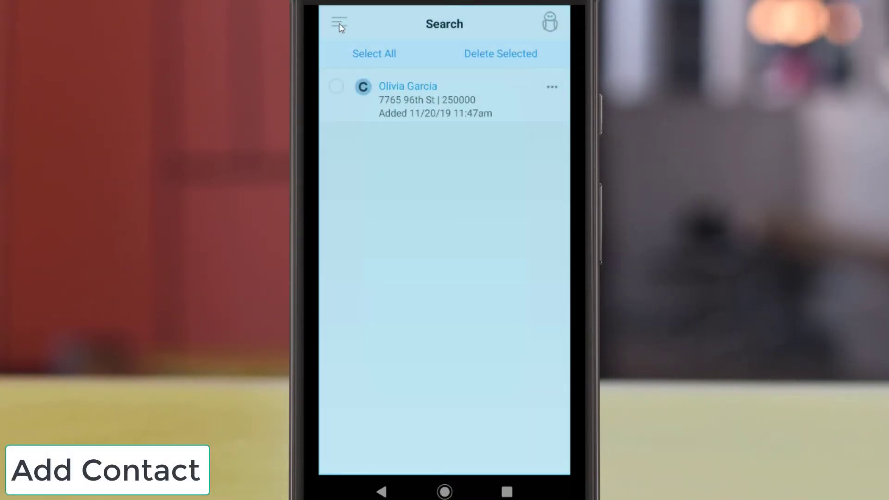
- Open the Add Contact form from the main navigation menu
left_click(339, 24)
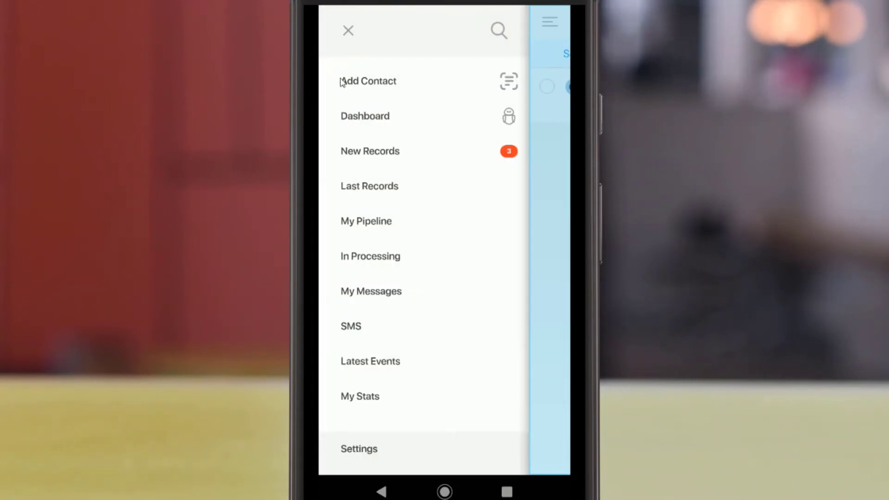
left_click(378, 85)
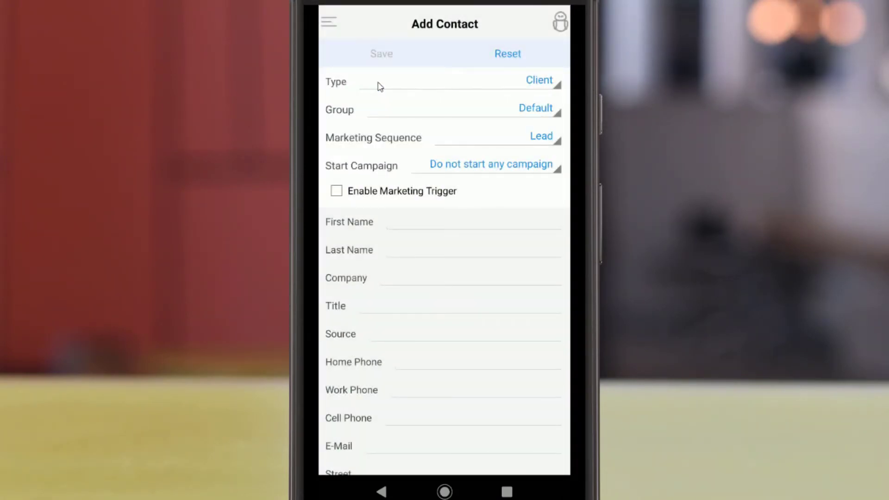
- Keep type Client, group Default and sequence Lead; set Start Campaign to CE: BNTouch: New Lead Follow-Up
left_click(538, 86)
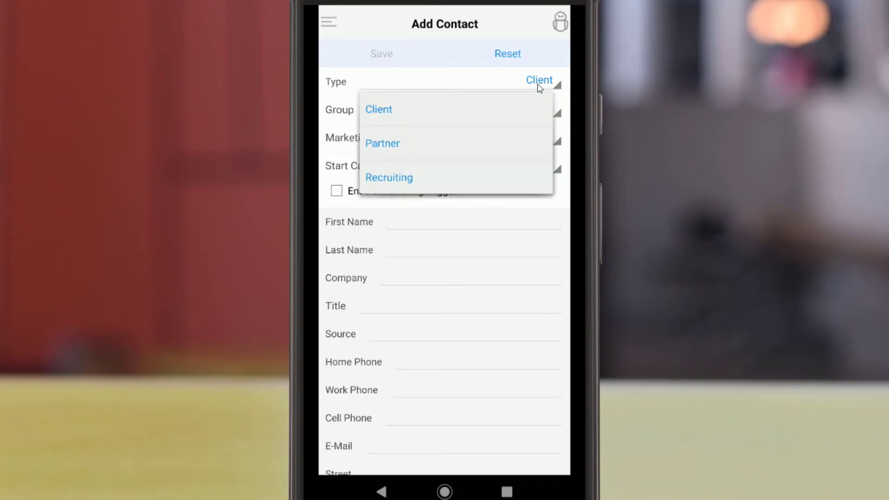
left_click(568, 138)
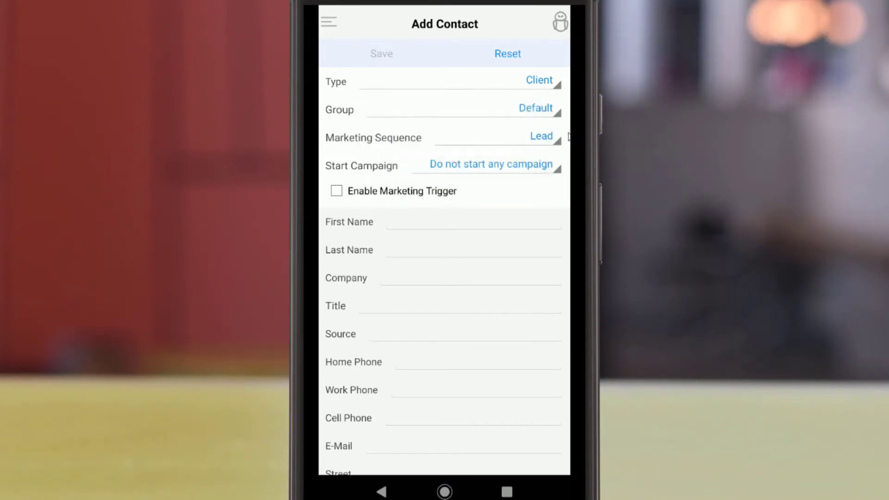
left_click(550, 112)
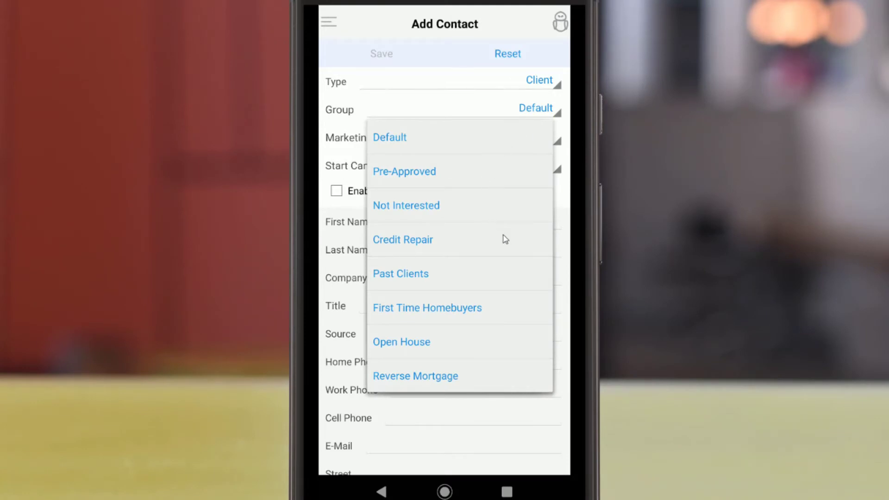
left_click(534, 145)
left_click(535, 146)
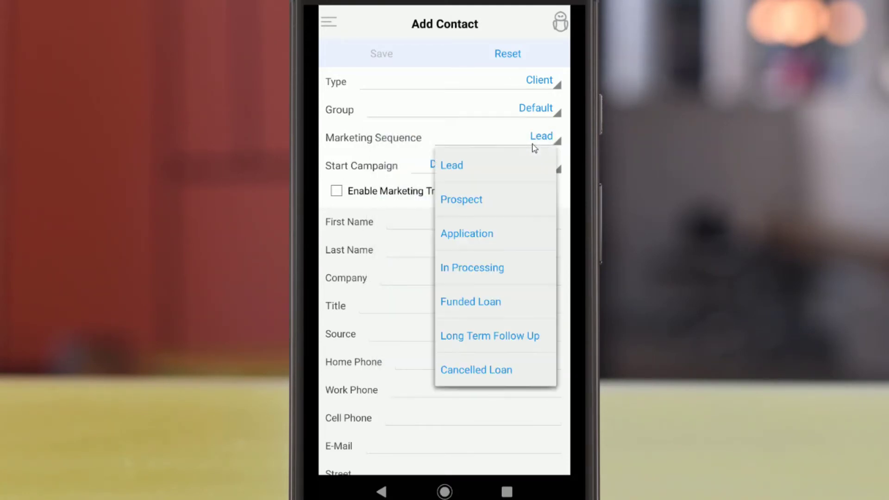
left_click(561, 164)
left_click(521, 175)
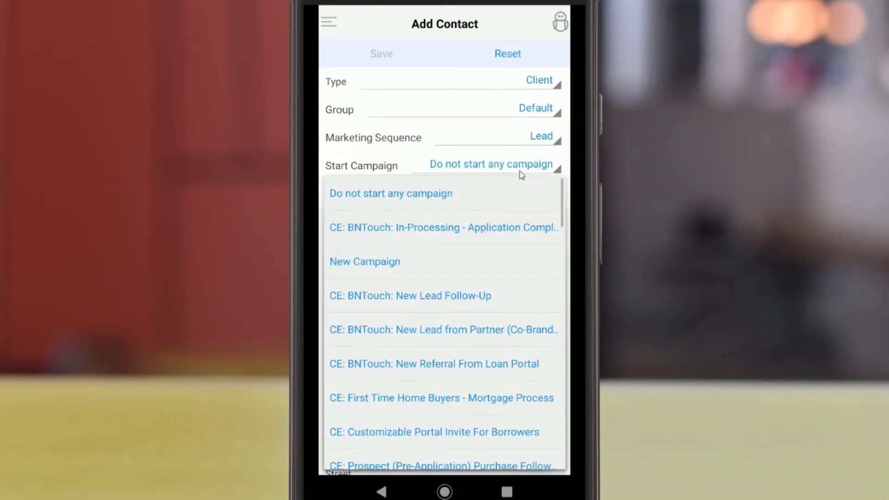
left_click(375, 301)
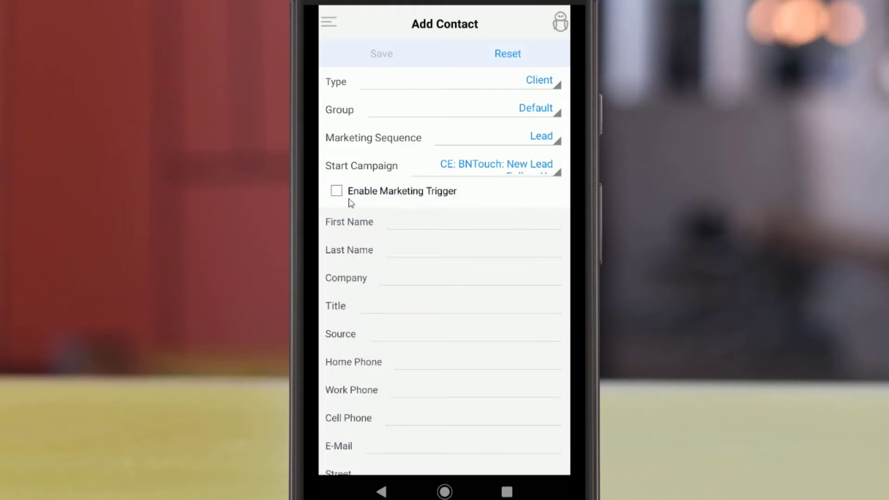
- Enter the new contact's first and last name in the form and save the contact
left_click(413, 228)
type("Mario")
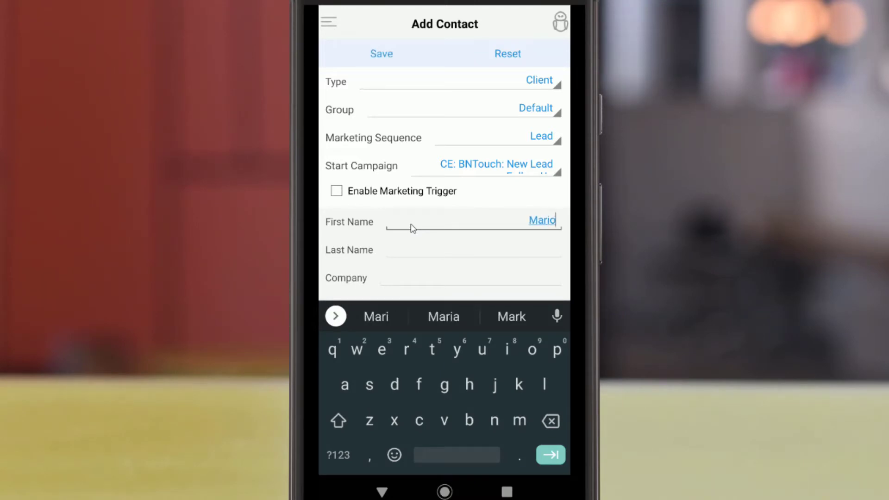
key("Tab")
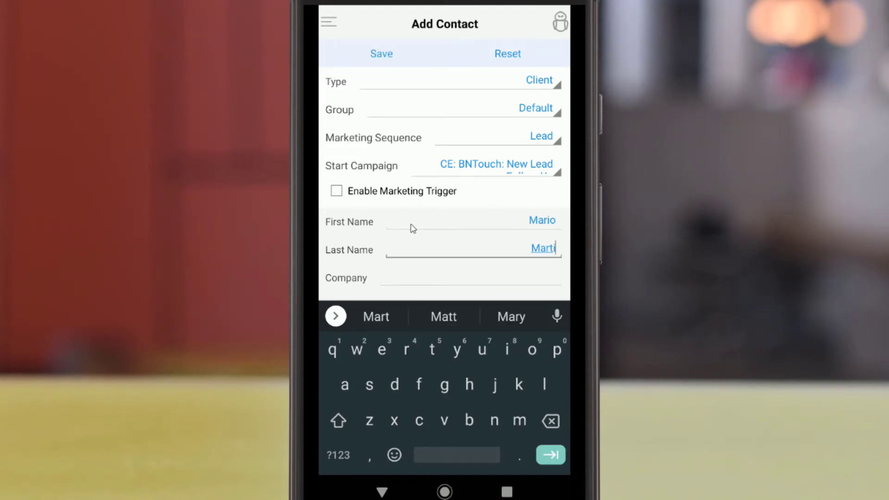
left_click(467, 282)
key("Escape")
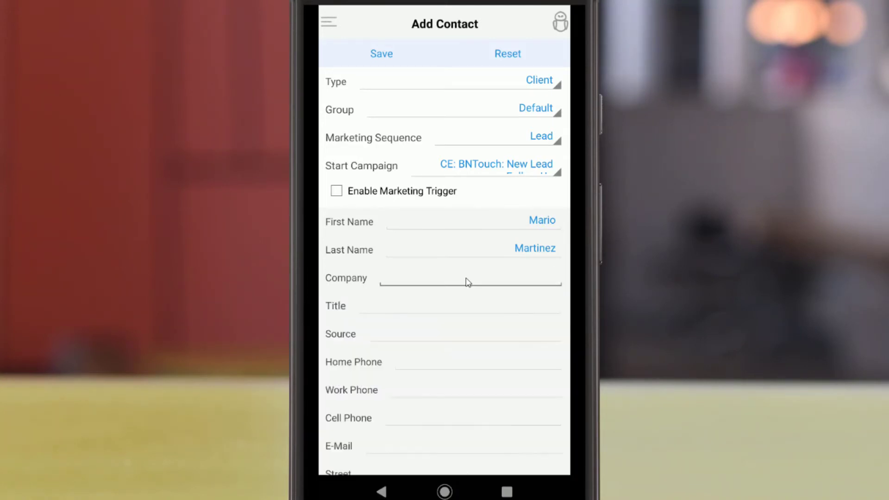
scroll(468, 295, "down", 6)
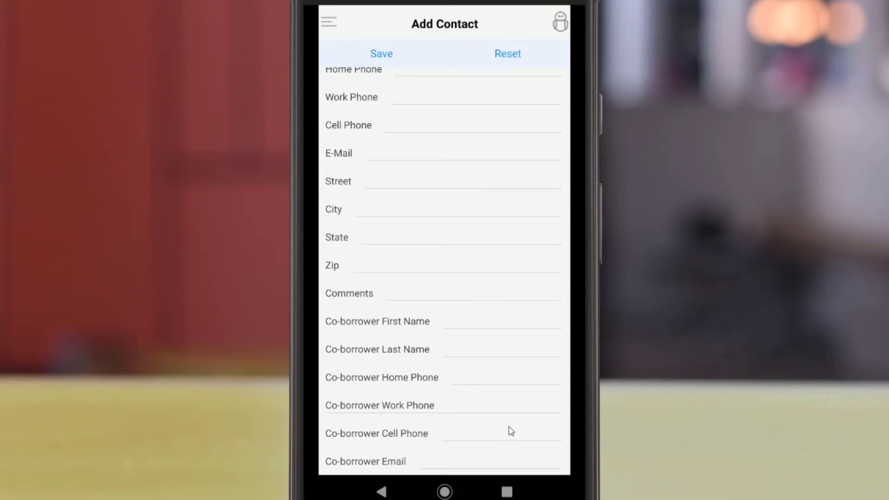
scroll(511, 431, "up", 10)
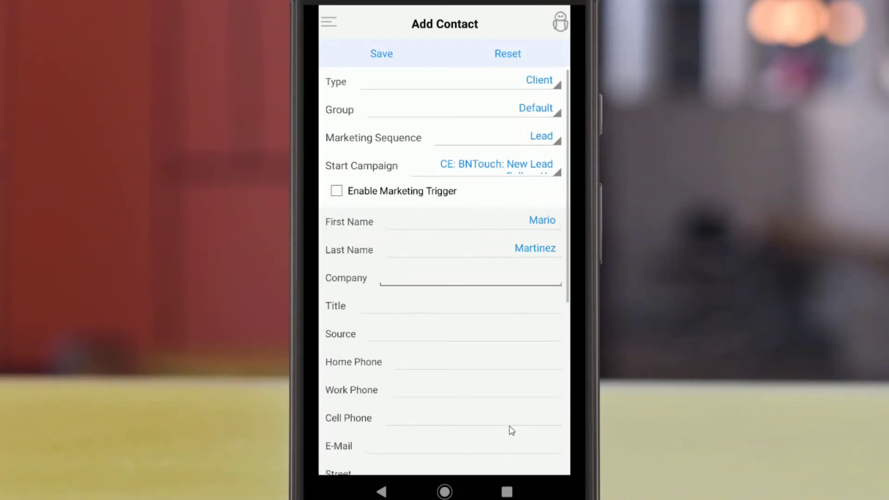
left_click(391, 57)
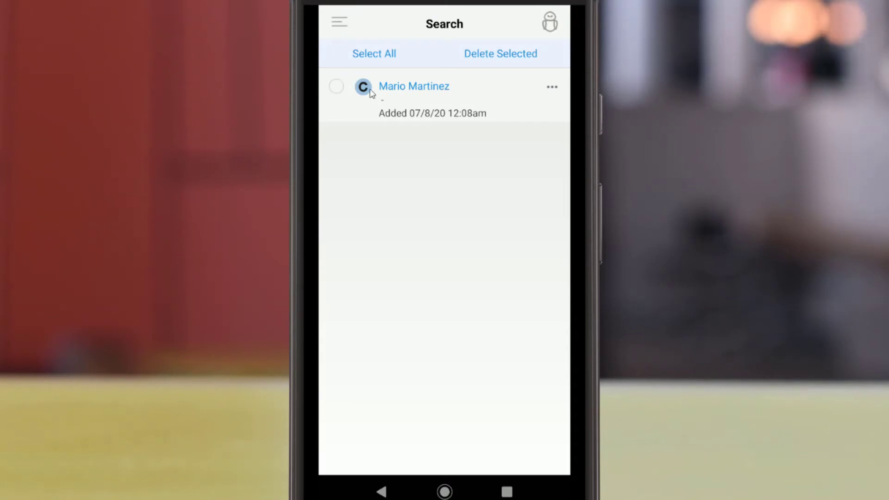
- Open the newly added contact from the Search list to view its Contact Info
left_click(423, 91)
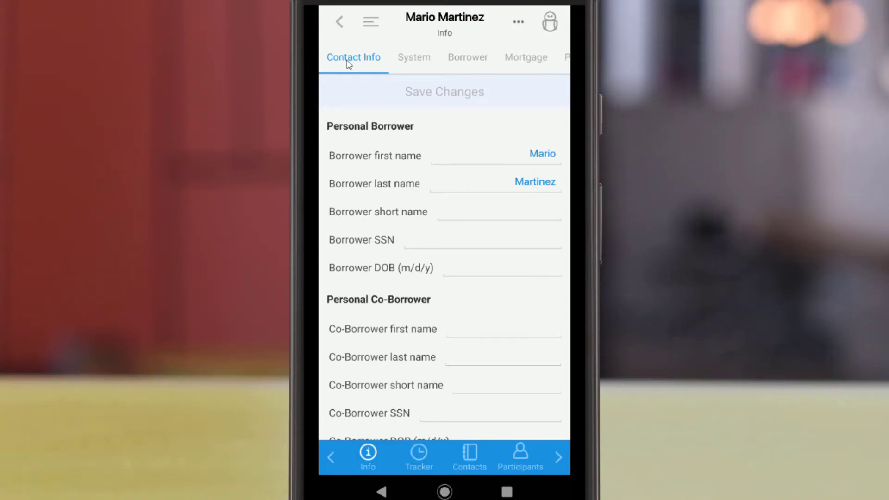
- Browse the System, Credit, Loan and Property info tabs and later sections, then open Tracker
left_click(421, 65)
left_click(462, 65)
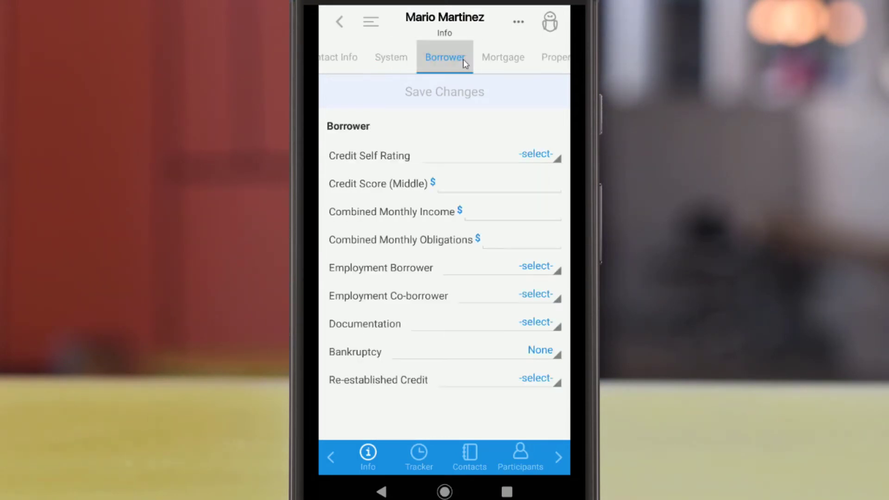
left_click(512, 63)
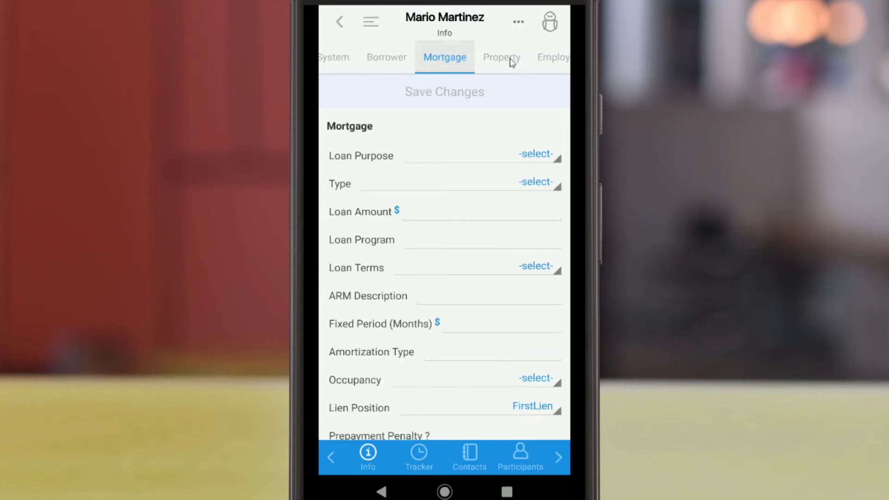
left_click(511, 62)
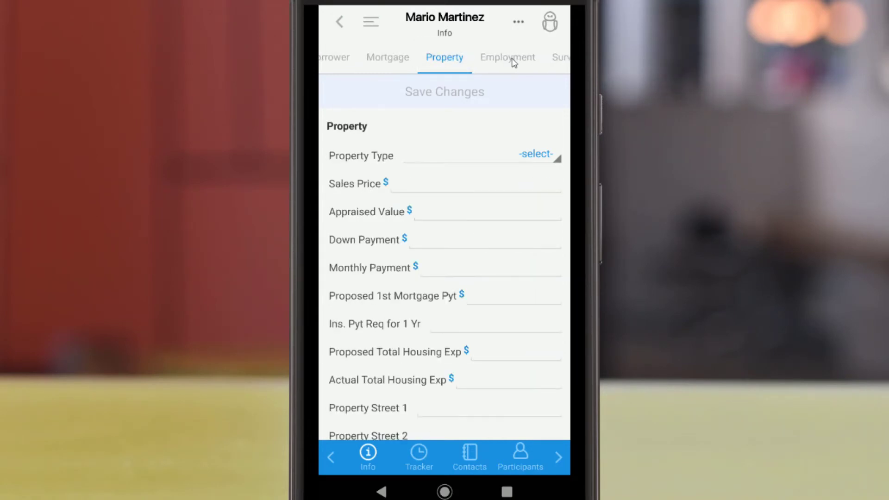
left_click(490, 63)
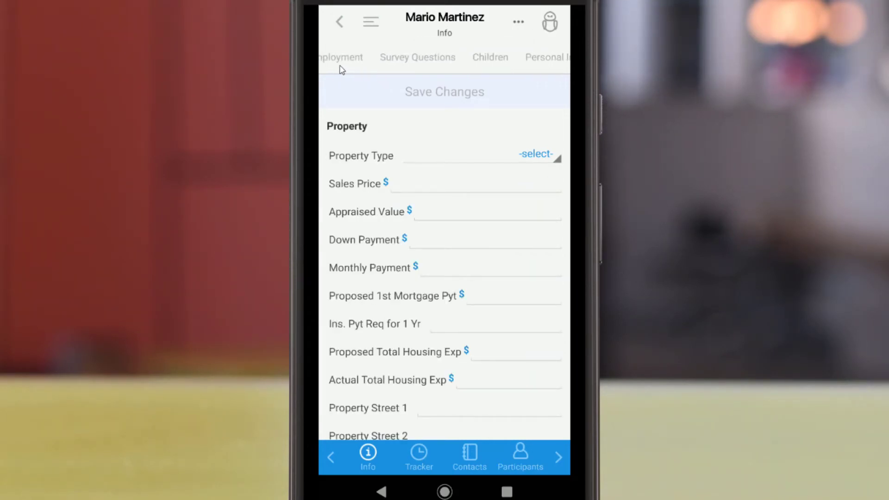
left_click_drag(548, 66, 386, 67)
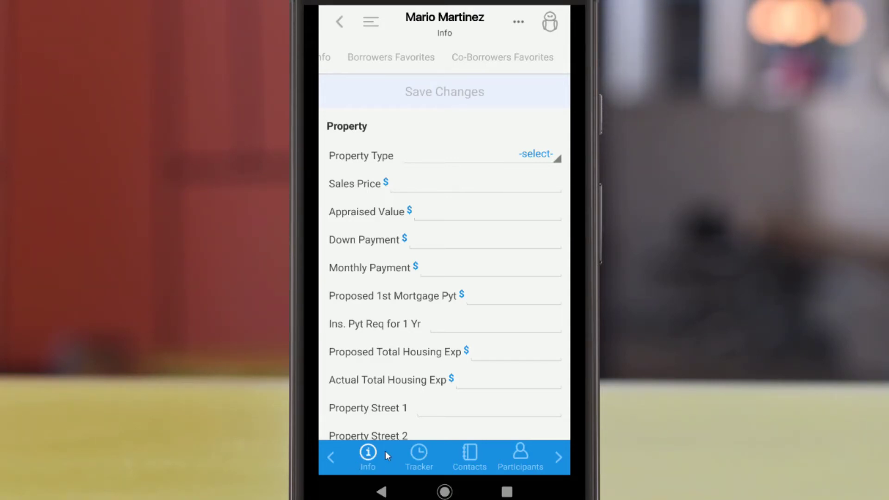
left_click(421, 454)
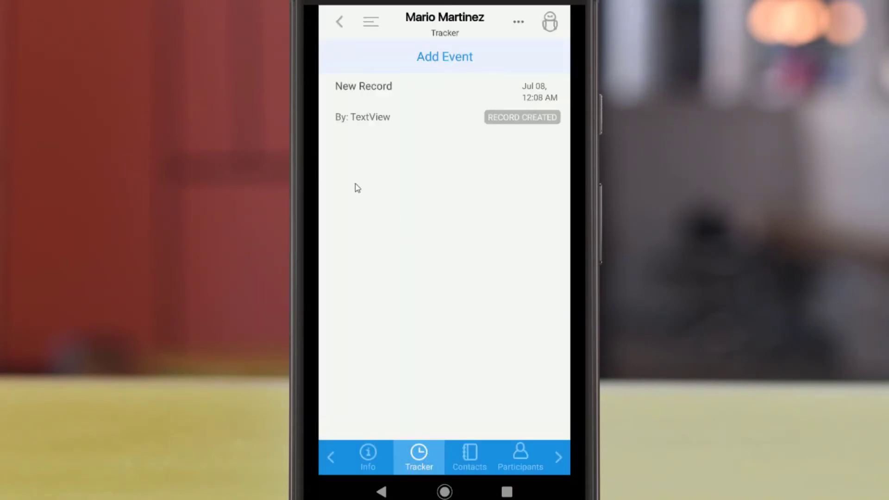
- Log a tracker event reading 'Updated record information', then switch to the Contacts tab
left_click(439, 61)
left_click(339, 88)
type("Updated record information")
left_click(442, 54)
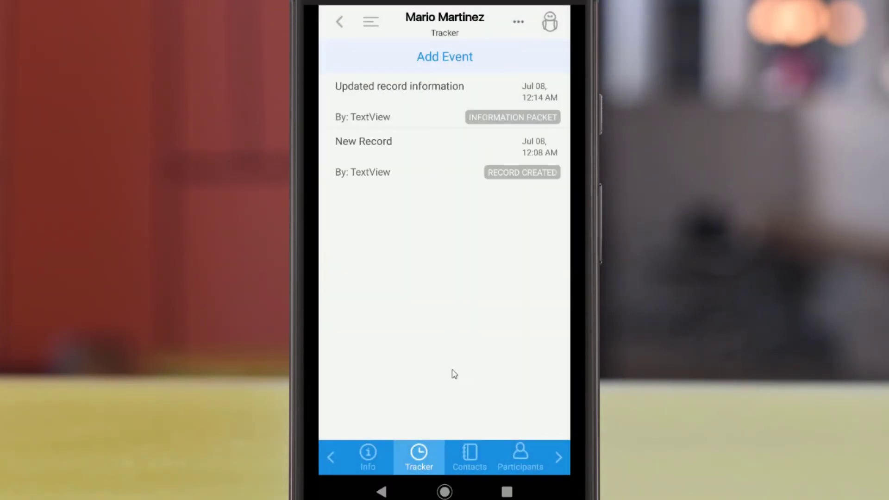
left_click(469, 458)
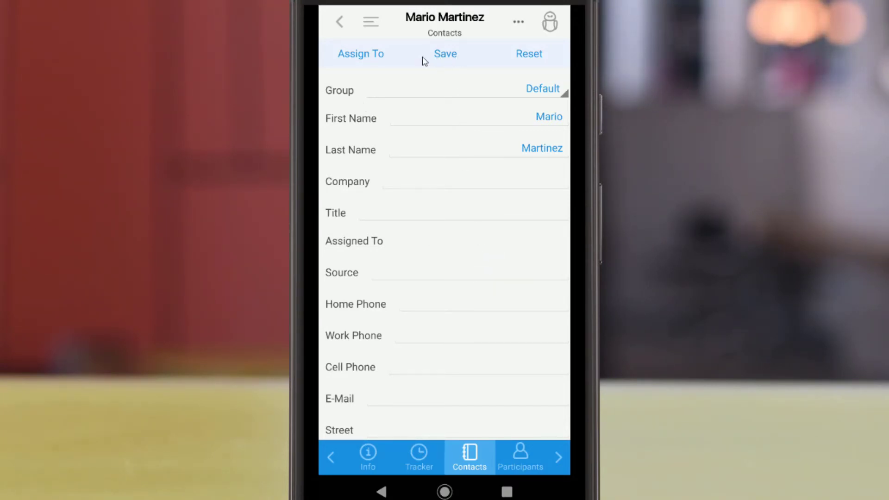
- Assign the record to another user, confirm with Yes, and show the Participants tab
left_click(353, 54)
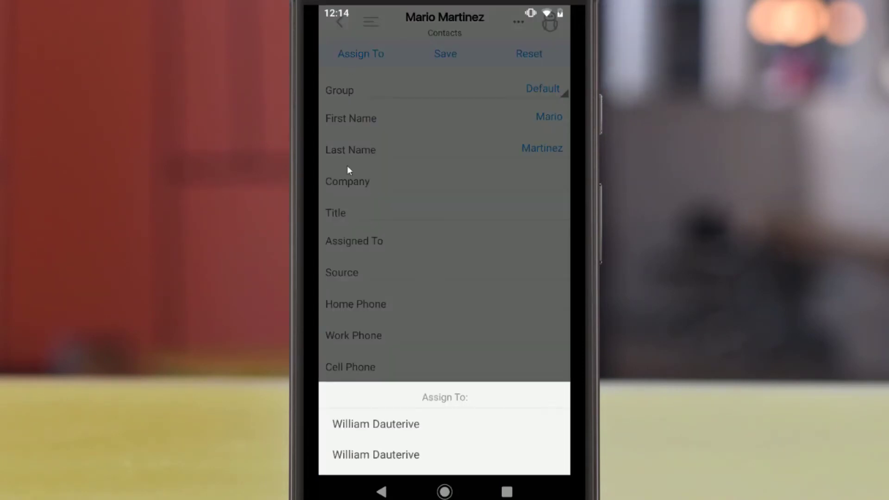
left_click(392, 426)
left_click(481, 260)
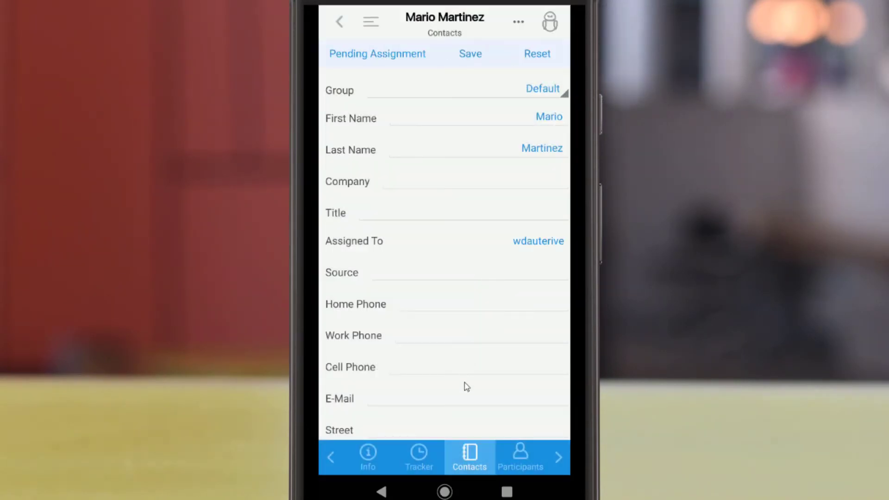
left_click(526, 460)
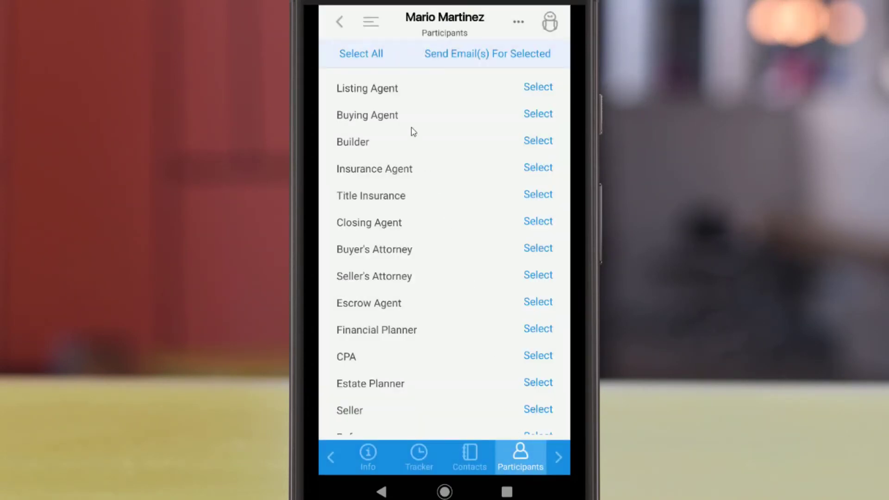
- Search contacts for 'e' and select the found contact as the Listing Agent
left_click(536, 88)
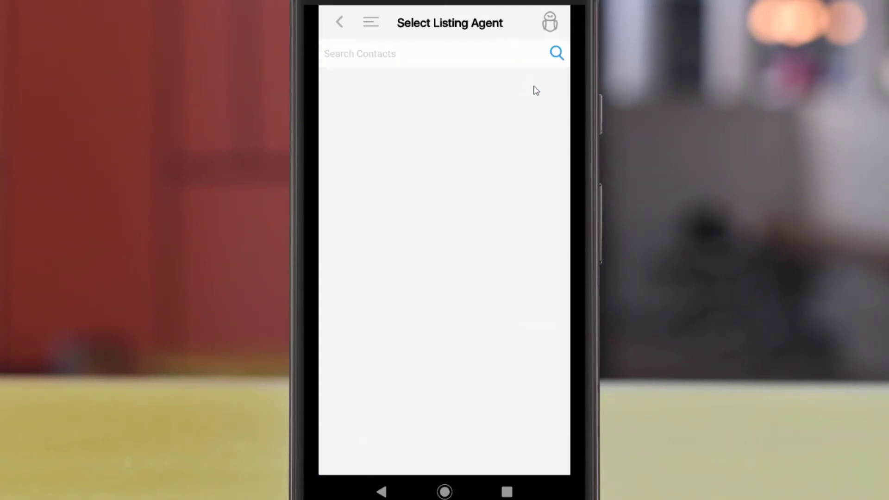
left_click(388, 57)
type("emma")
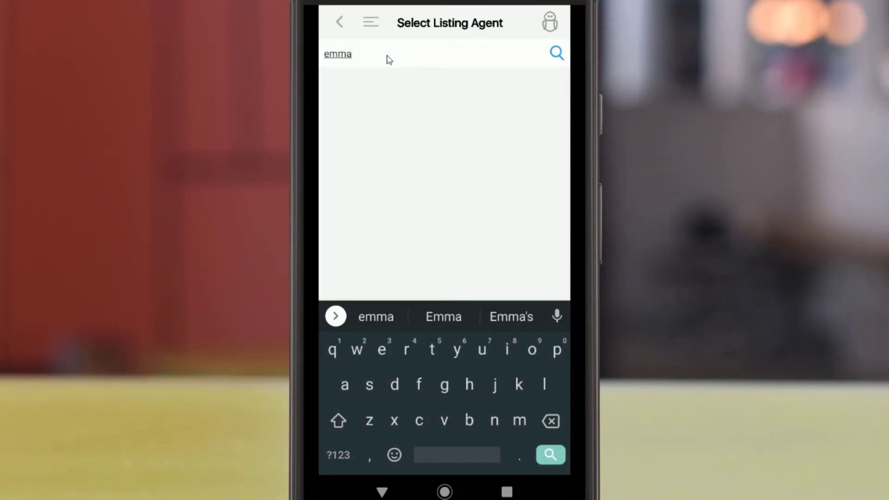
left_click(492, 54)
left_click(551, 456)
left_click(538, 115)
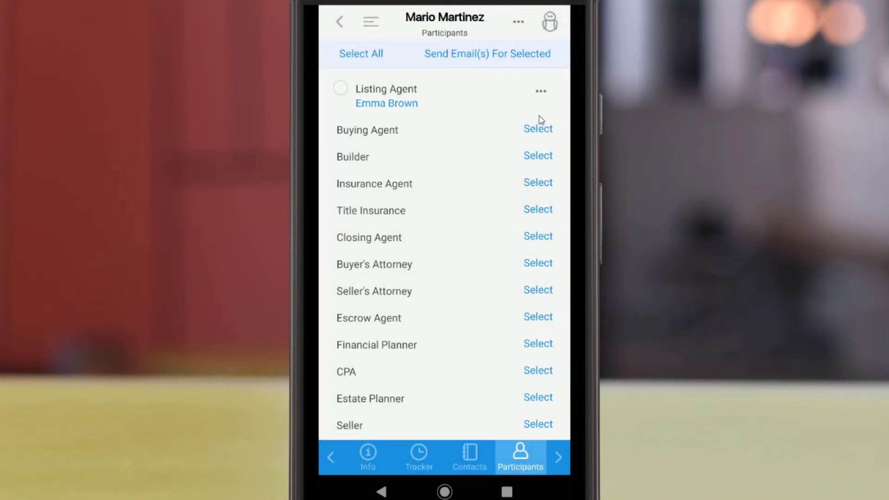
- Mark the Listing Agent participant as selected and move to the next record sections
left_click(540, 92)
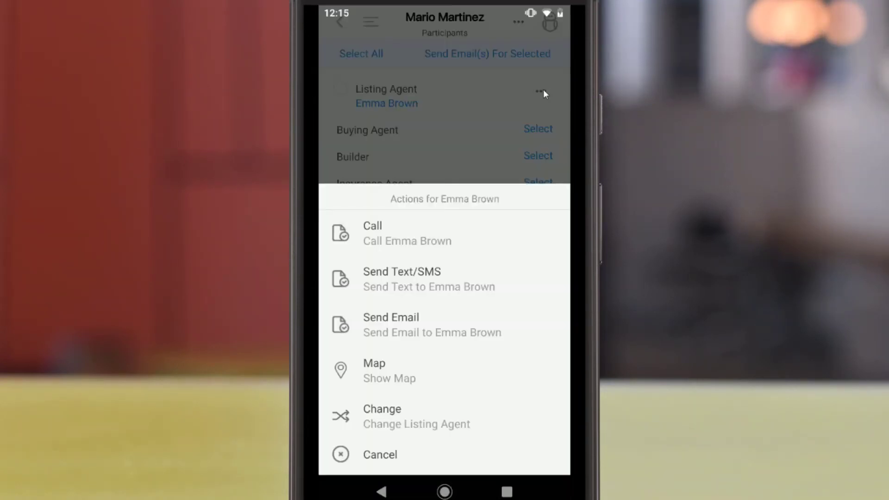
left_click(432, 453)
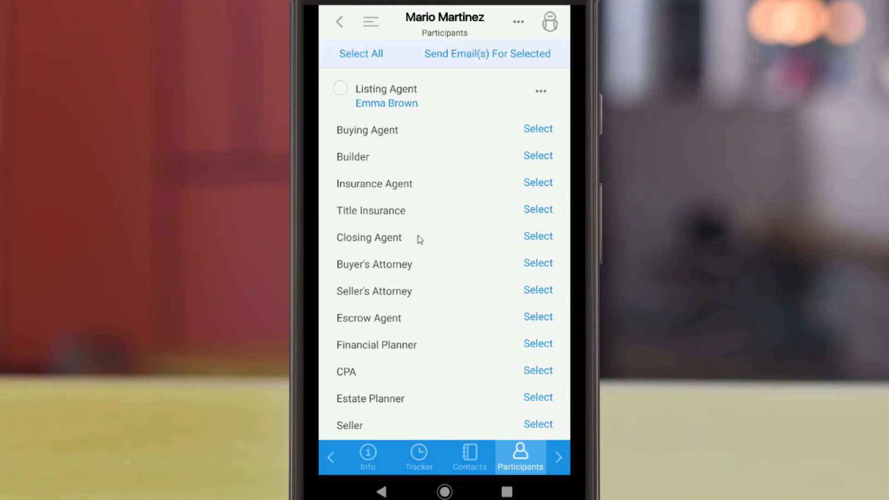
left_click(338, 89)
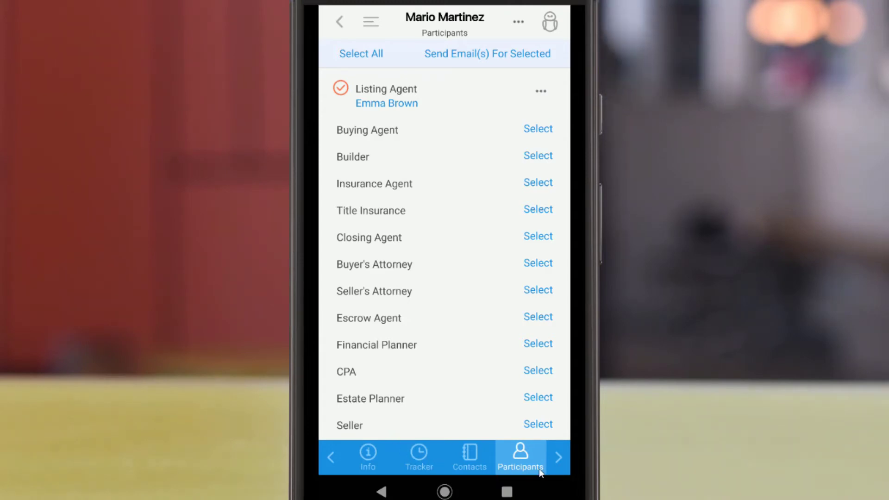
left_click(557, 458)
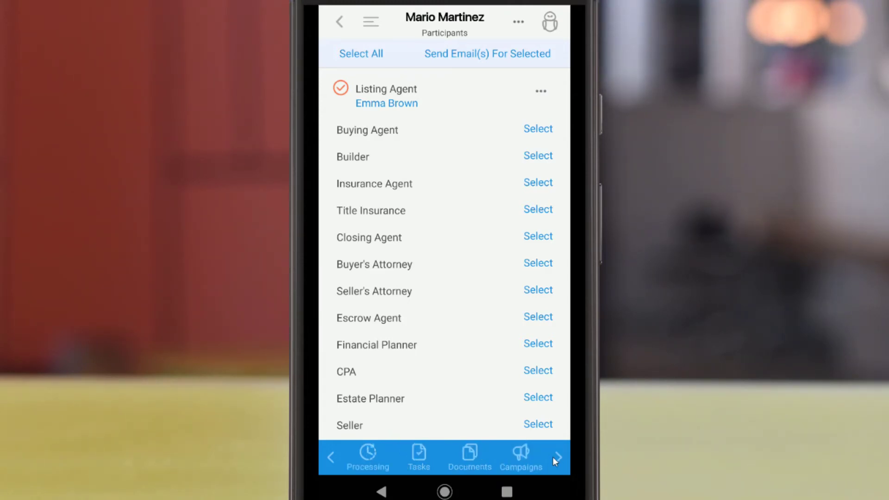
- Set Application Completed's actual date to 07/08/20 on Processing, then go to Tasks
left_click(367, 460)
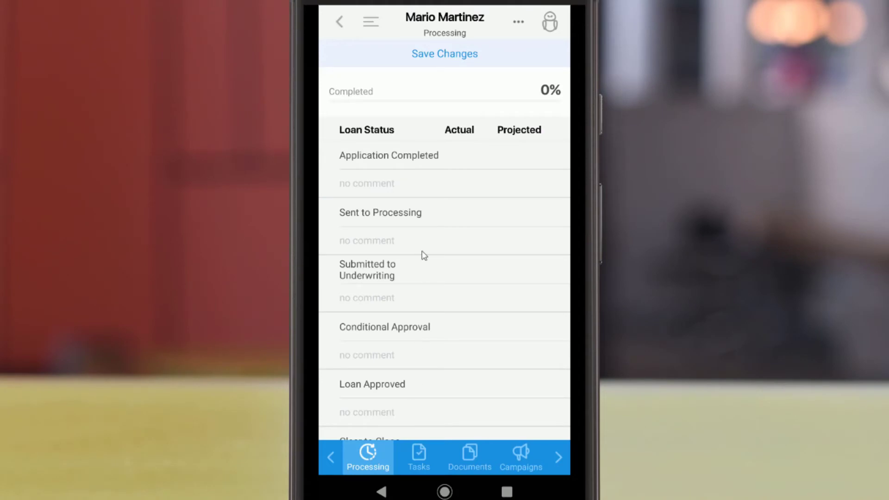
left_click(448, 164)
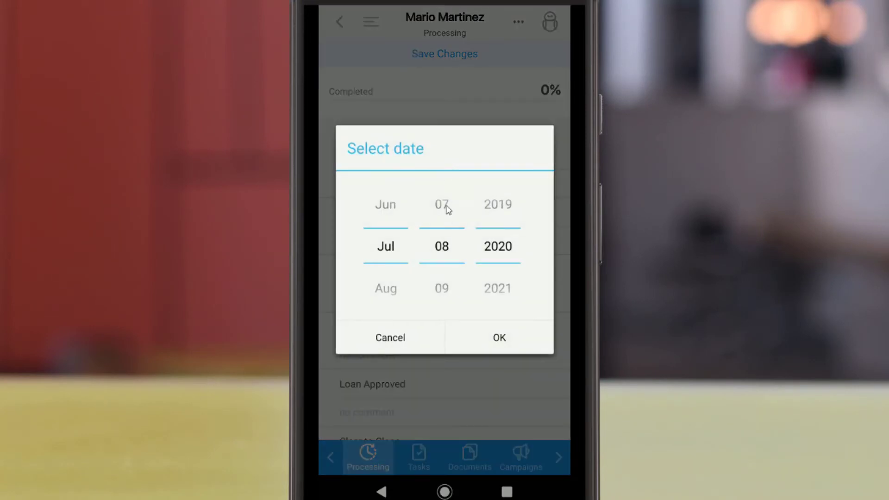
left_click(488, 337)
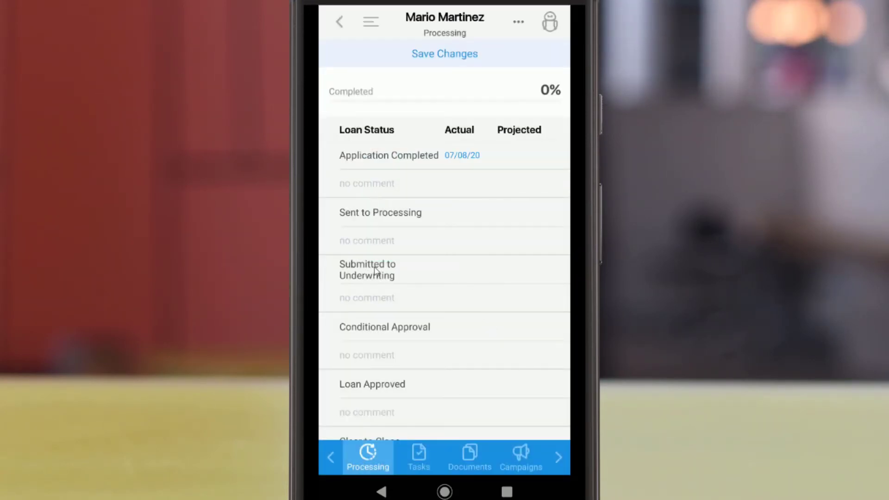
left_click(419, 456)
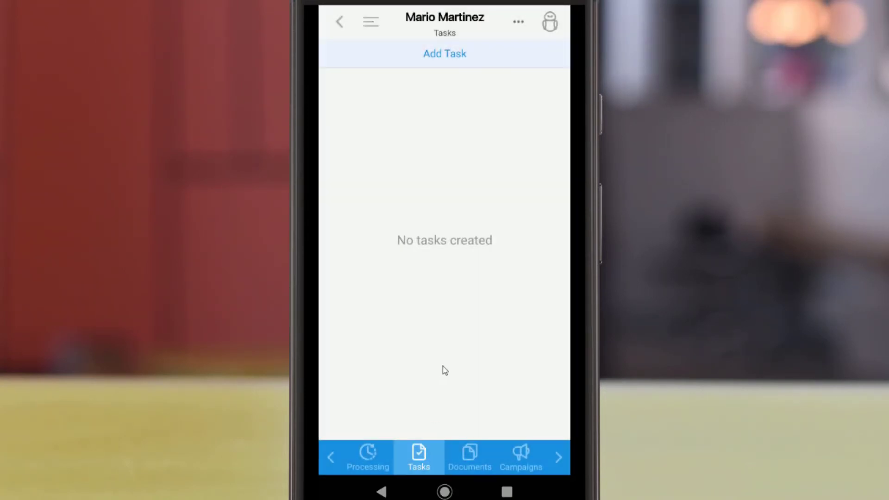
- Save a Call task to talk to the borrower, starting 07/08/2020 12:45 AM
left_click(445, 55)
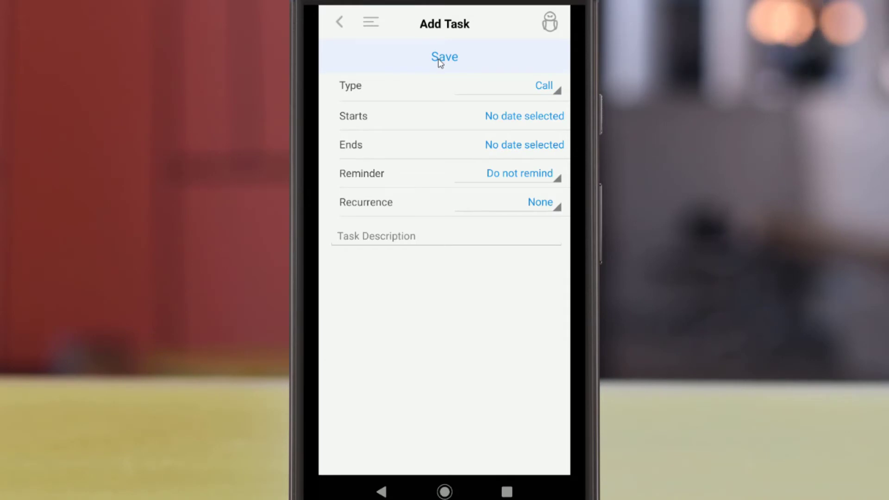
left_click(378, 243)
type("Talk to Mario")
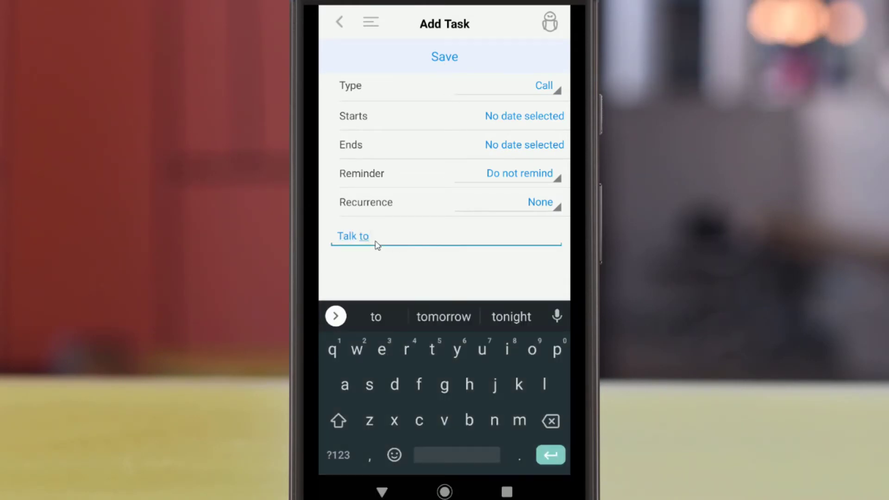
left_click(507, 116)
left_click(484, 410)
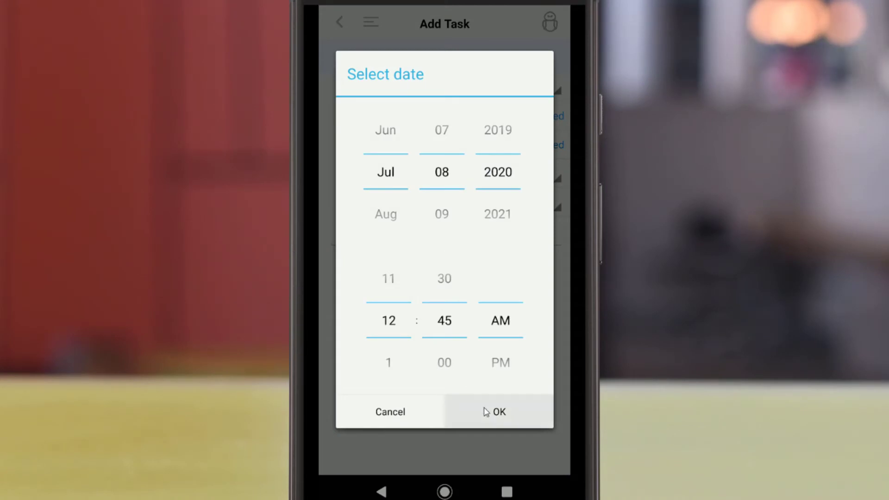
left_click(444, 57)
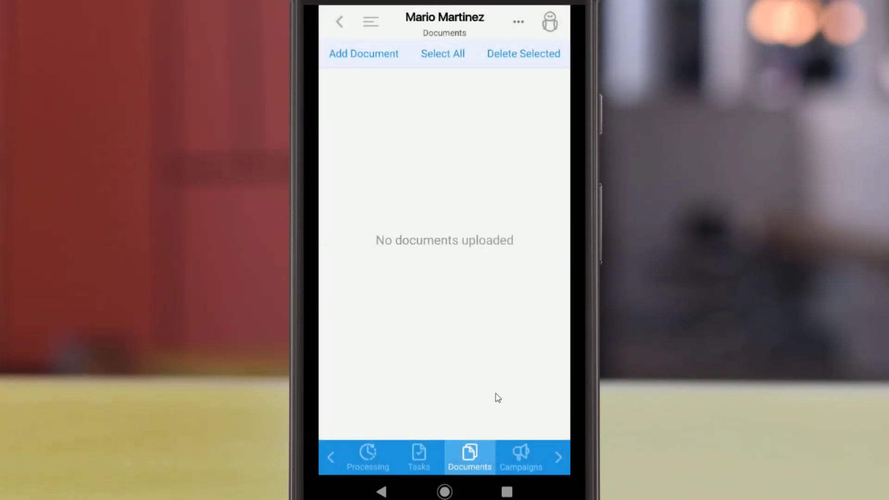
- View the photo and browse options for adding a document, then go to Campaigns
left_click(359, 59)
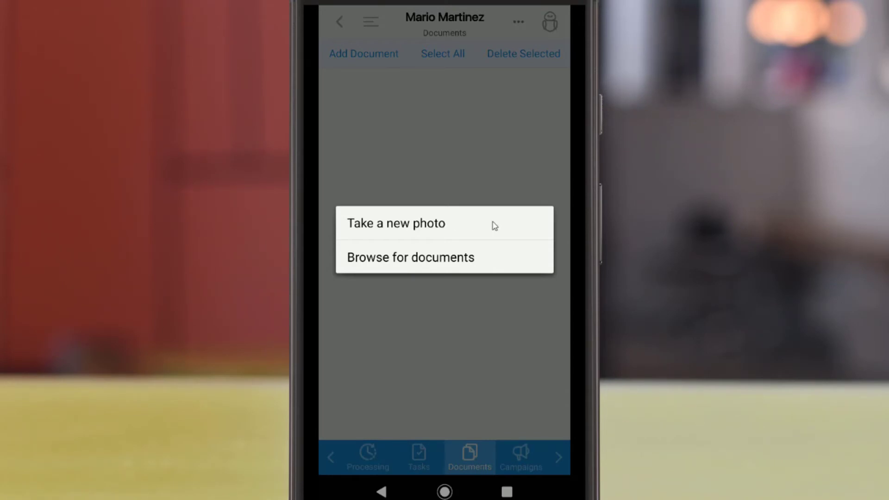
left_click(483, 168)
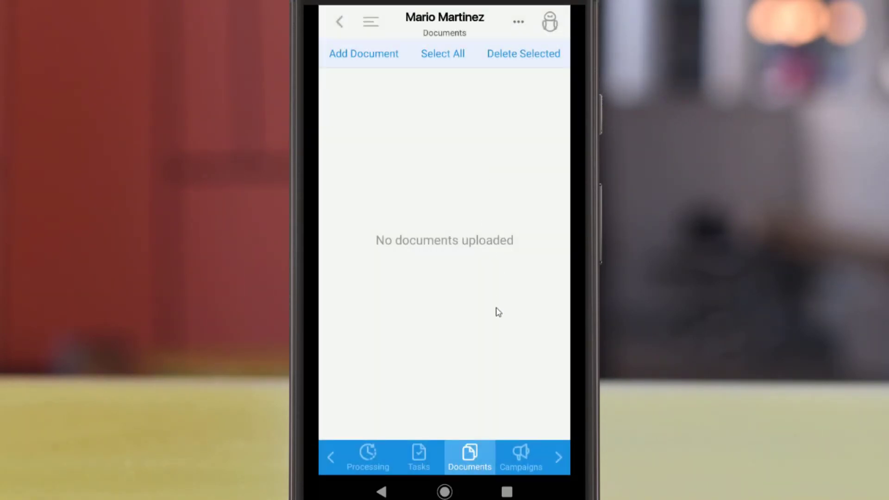
left_click(525, 450)
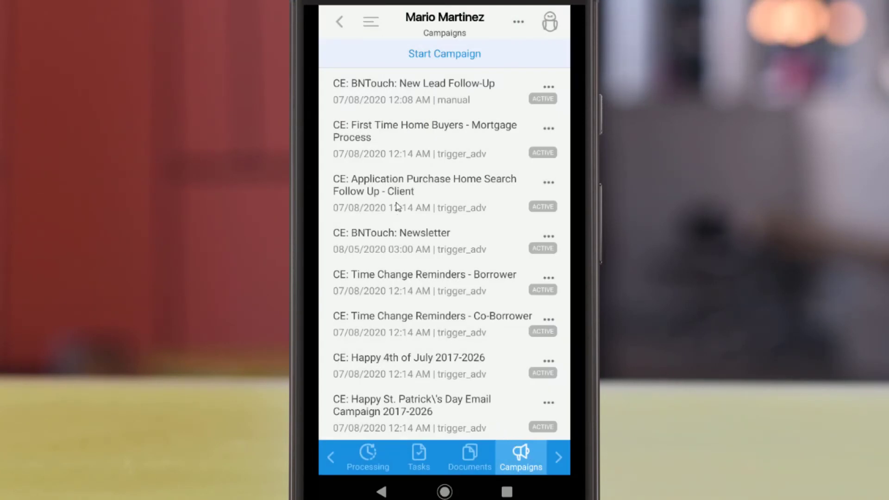
- Start CE: BNTouch: New Referral From Loan Portal from 07/08/2020 12:33 AM, then open New Records
left_click(548, 88)
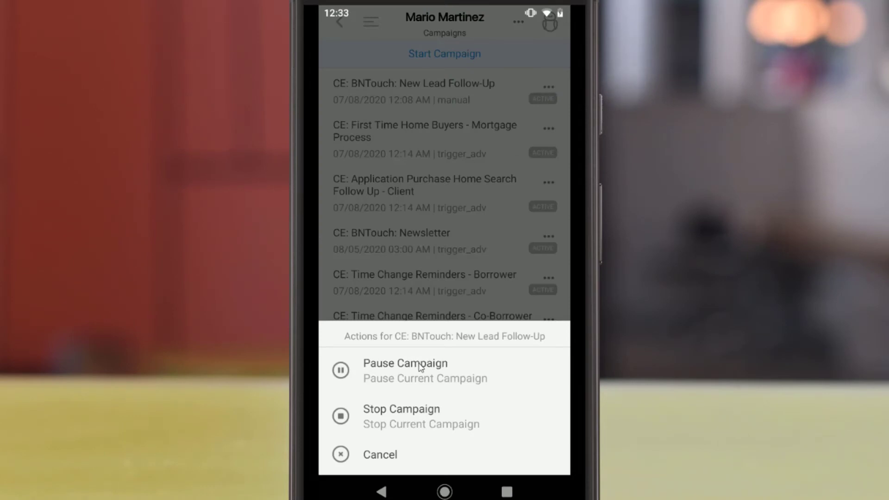
left_click(381, 452)
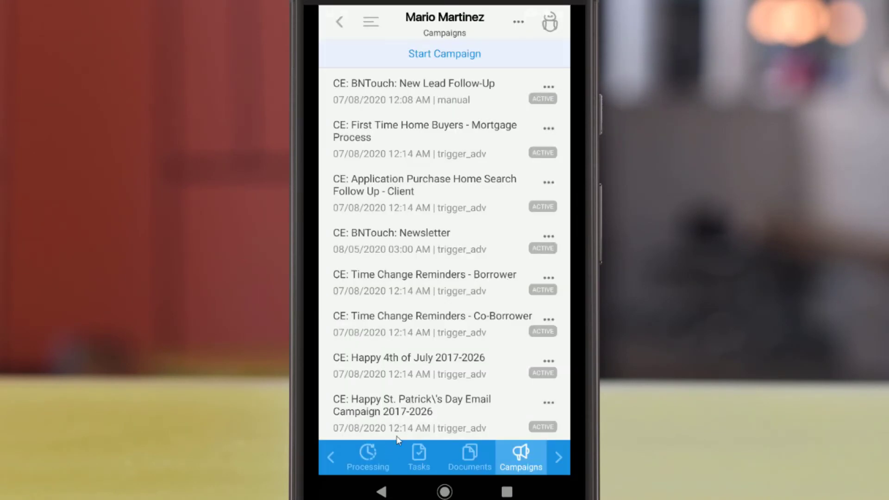
left_click(471, 59)
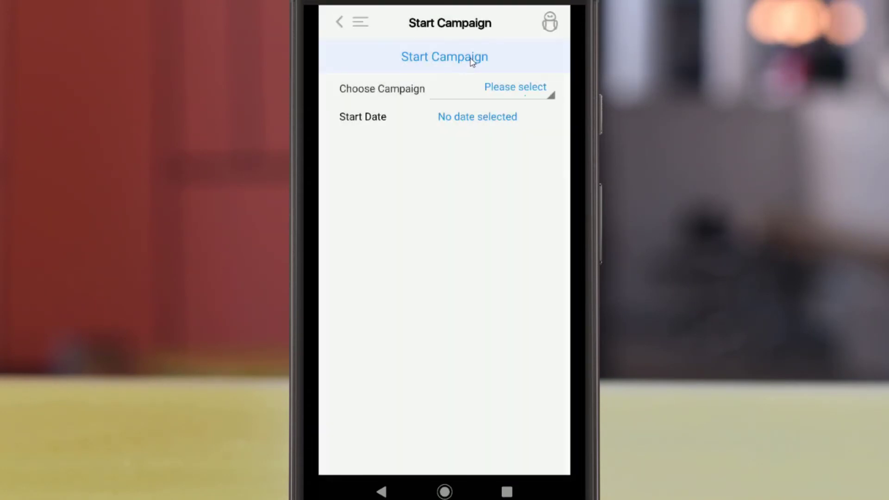
left_click(547, 94)
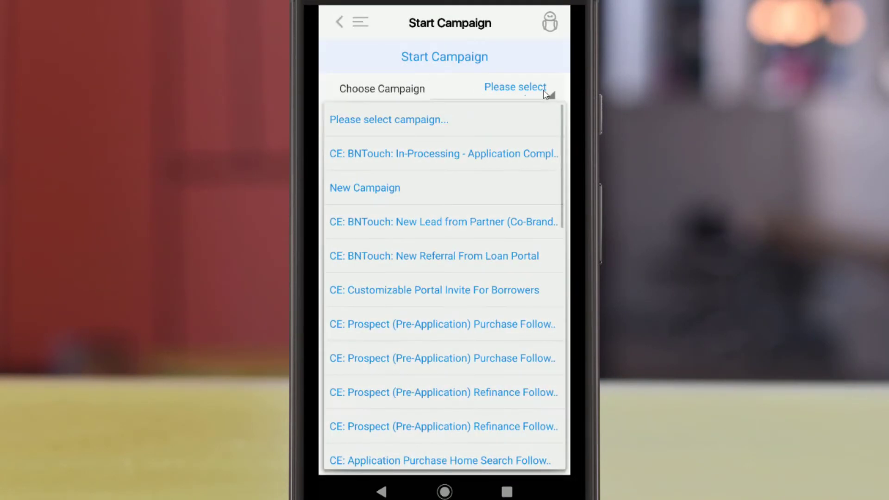
left_click(439, 260)
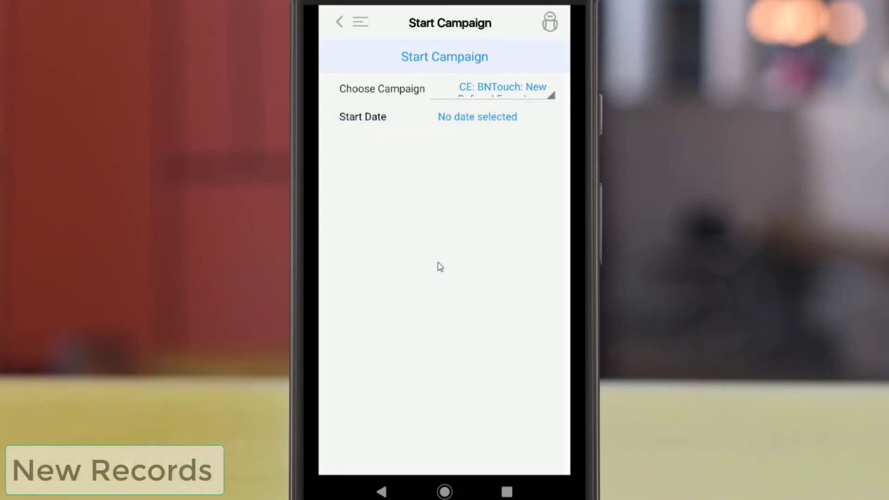
left_click(447, 121)
left_click(492, 410)
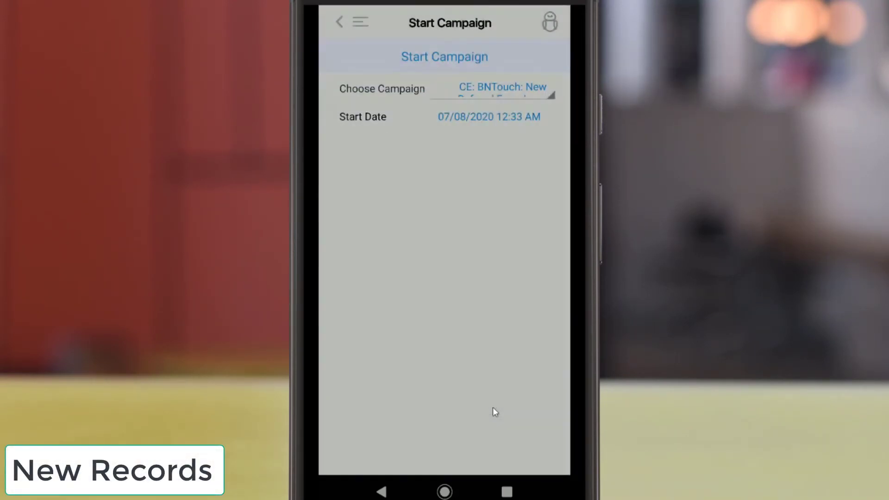
left_click(427, 57)
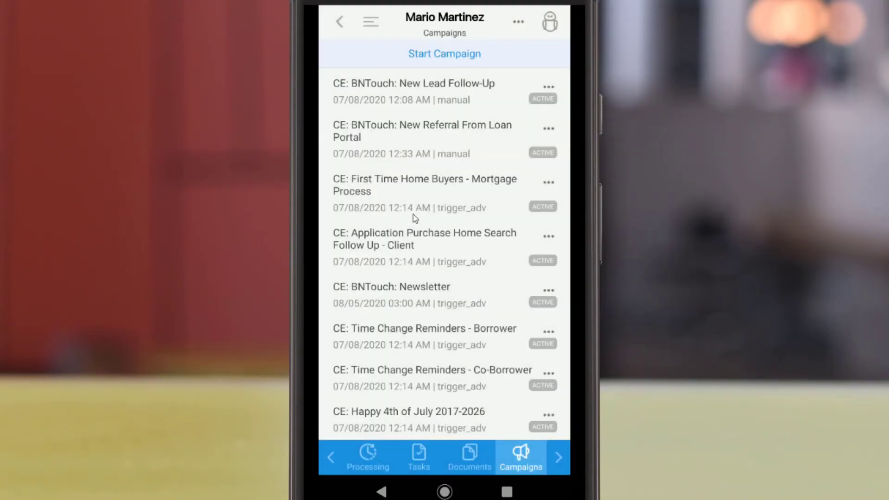
left_click(370, 26)
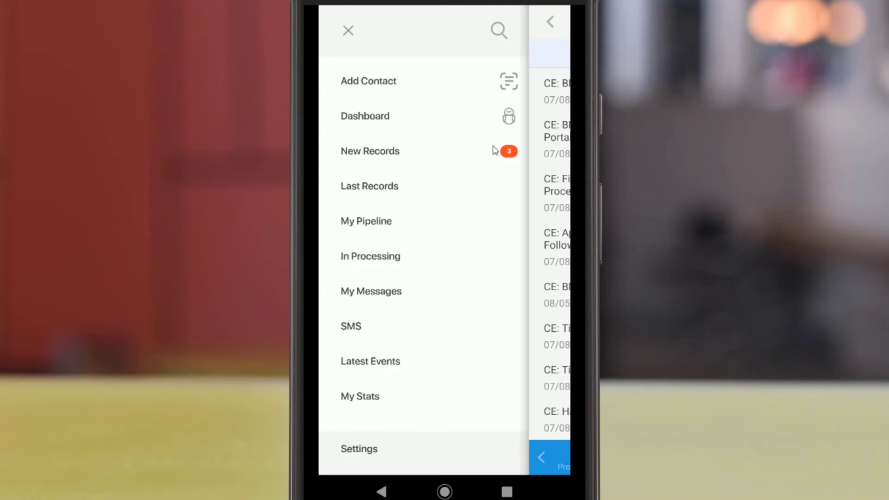
left_click(474, 158)
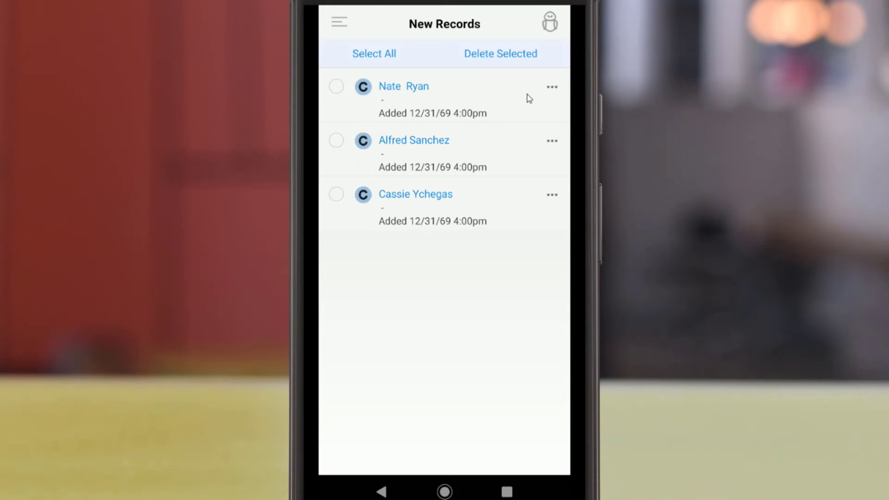
- Preview the first new contact's actions without choosing one, then open the section list
left_click(552, 87)
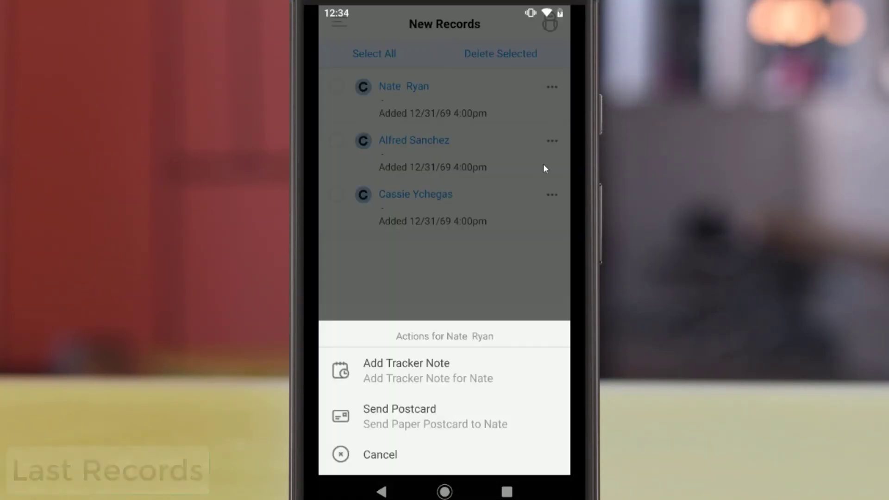
left_click(502, 263)
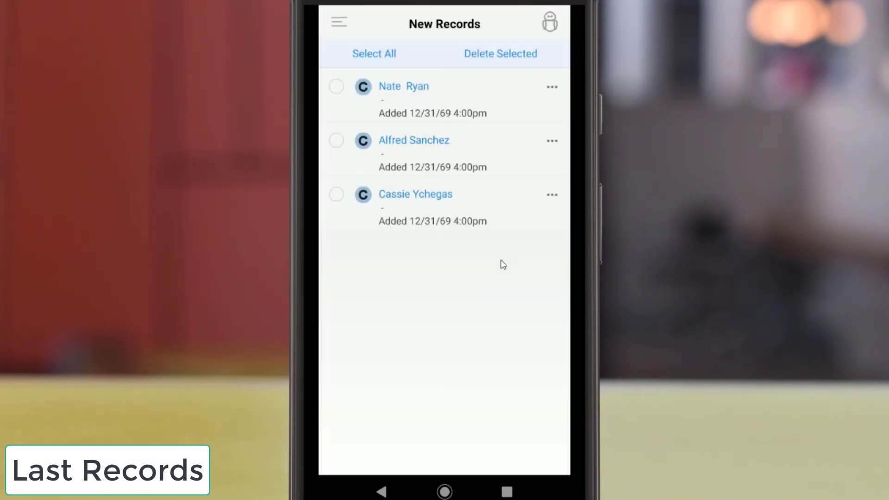
left_click(338, 23)
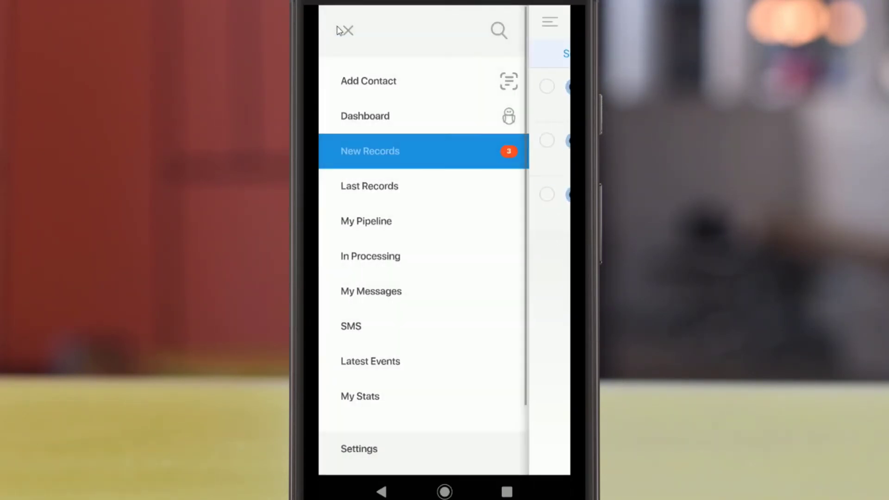
- Open the Last Records list and scroll through its contacts
left_click(363, 189)
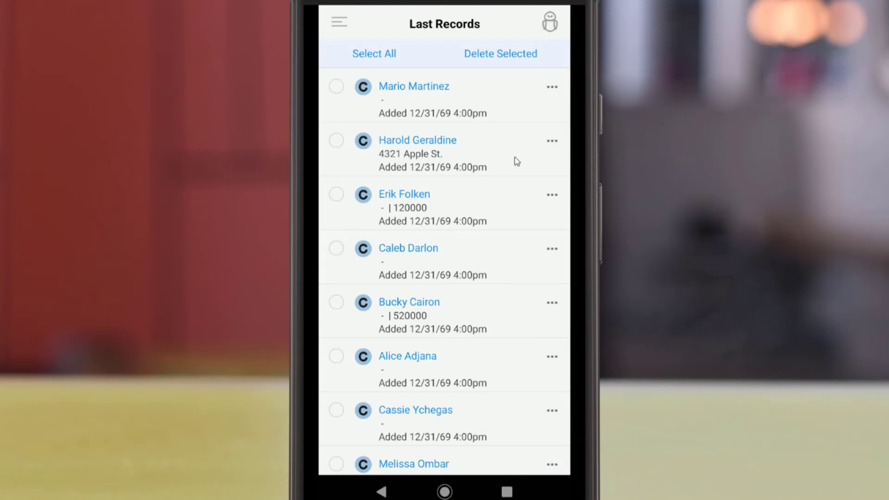
scroll(516, 161, "down", 3)
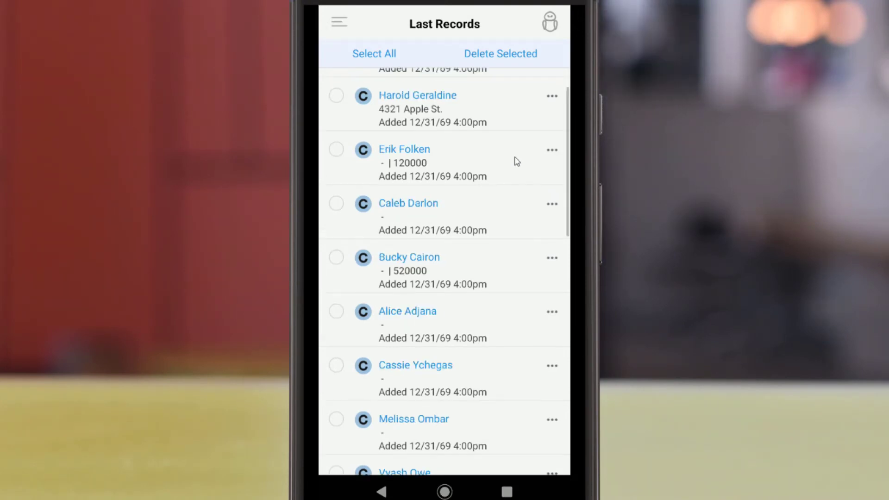
scroll(516, 161, "up", 3)
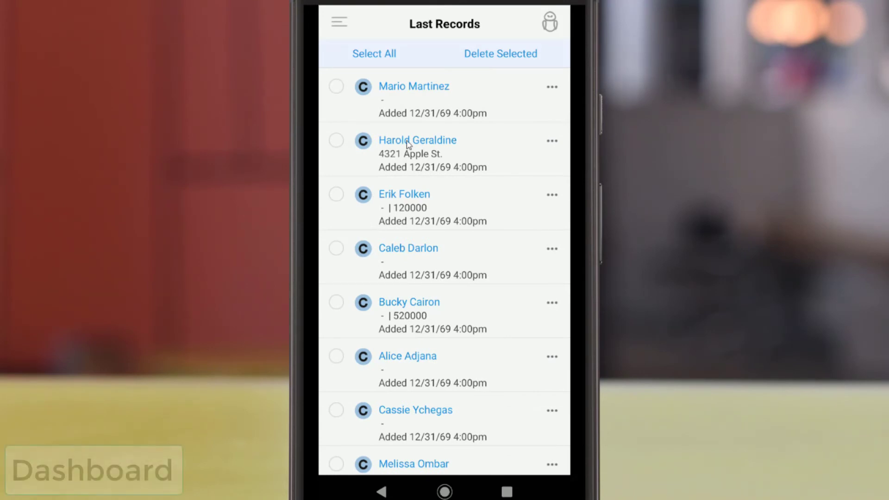
- Preview the second contact's actions without choosing one, then switch to the Dashboard
left_click(551, 143)
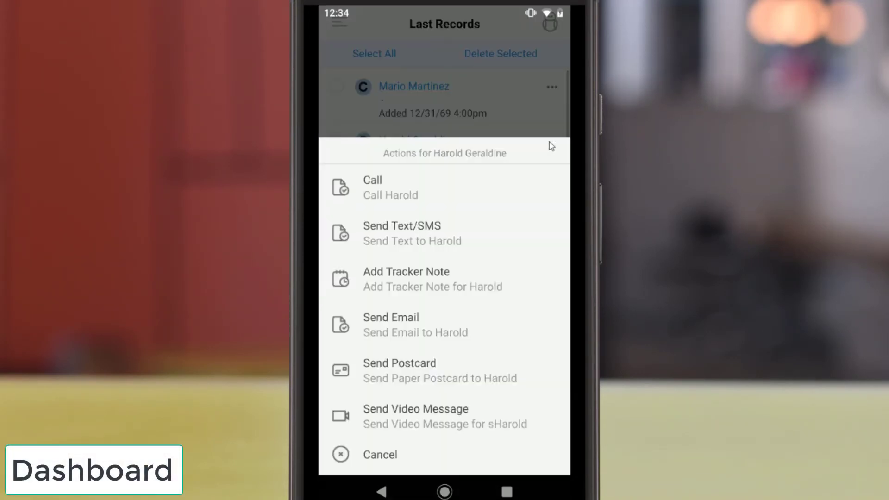
left_click(554, 135)
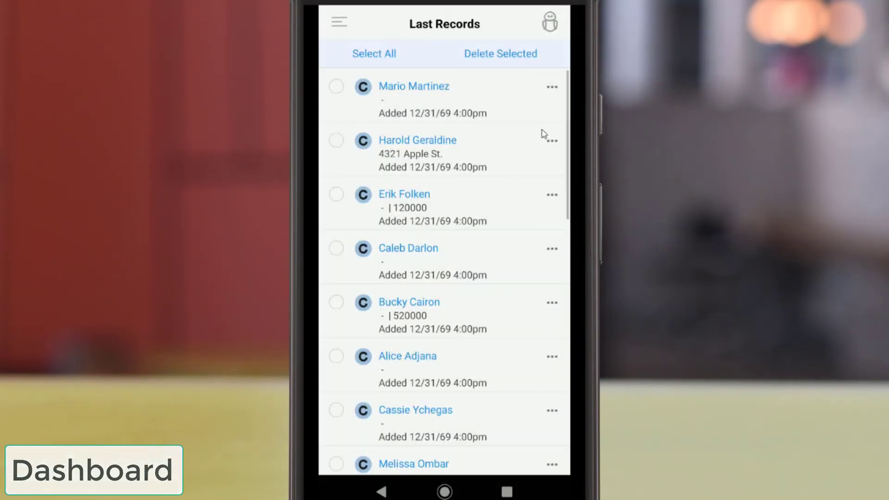
left_click(339, 24)
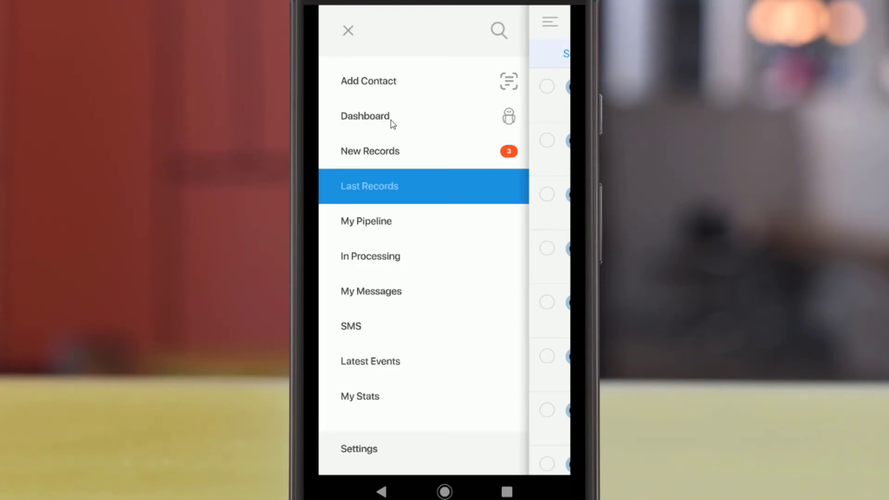
left_click(366, 116)
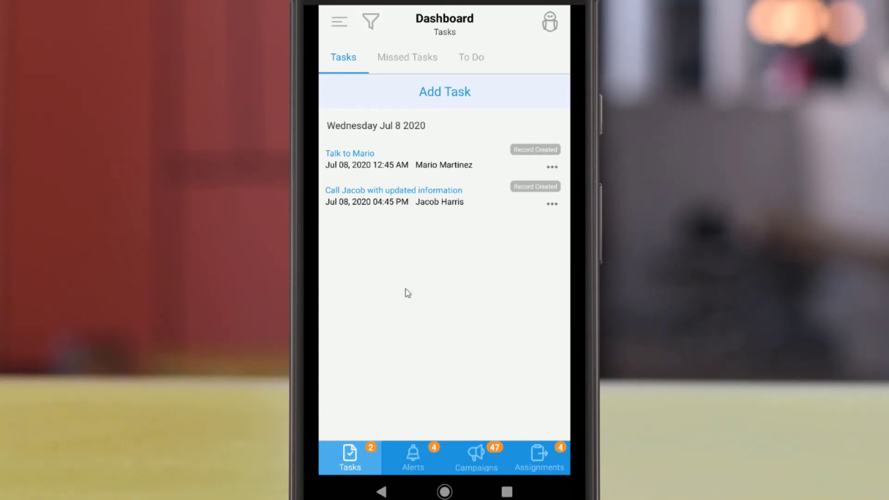
- Flip through the Dashboard's Missed Tasks and To Do lists, then return to Tasks
left_click(388, 65)
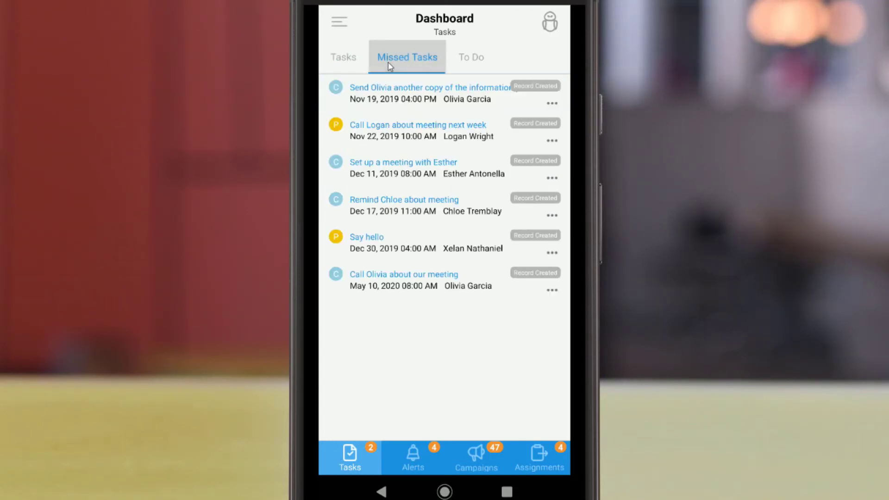
left_click(469, 64)
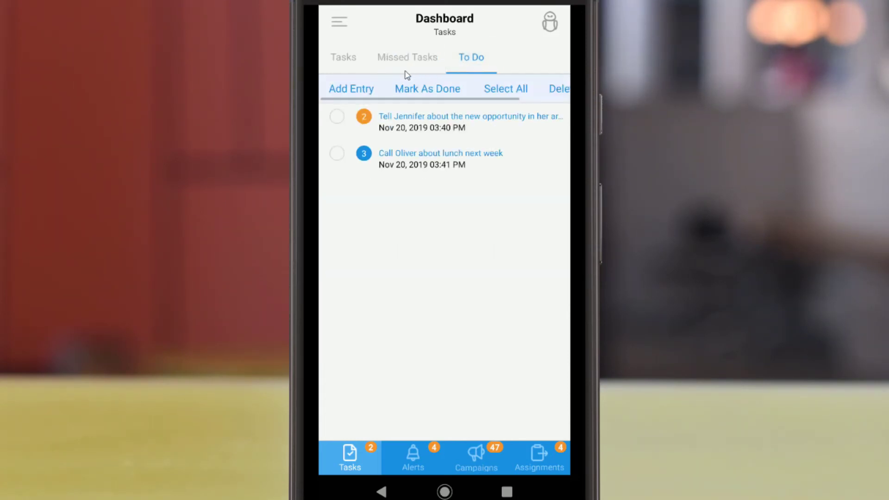
left_click(343, 58)
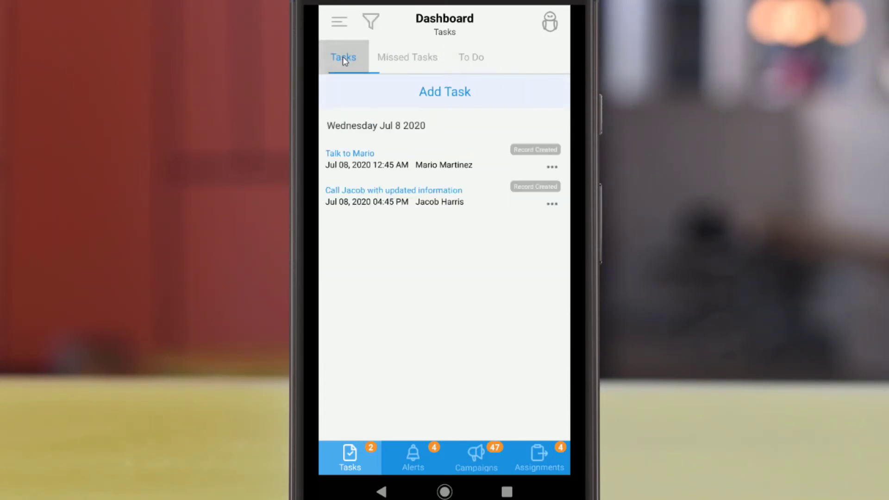
- Open the first task without saving, then bring up its done/cancel actions
left_click(349, 154)
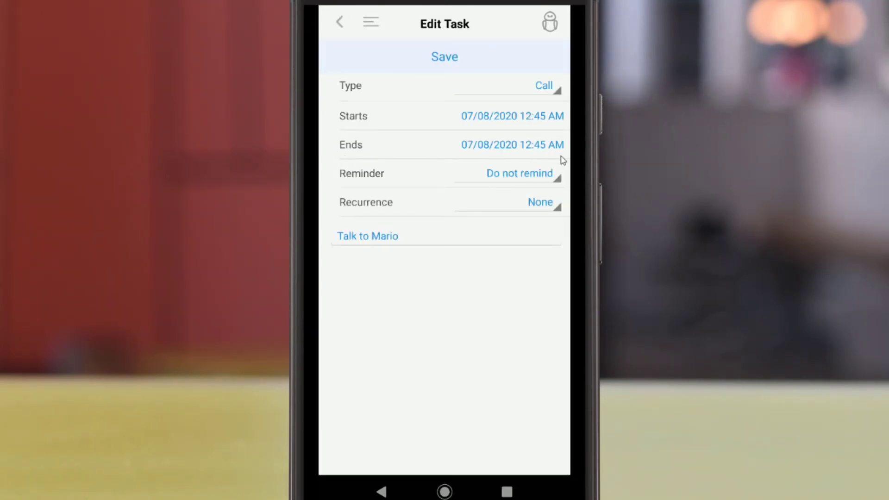
left_click(340, 23)
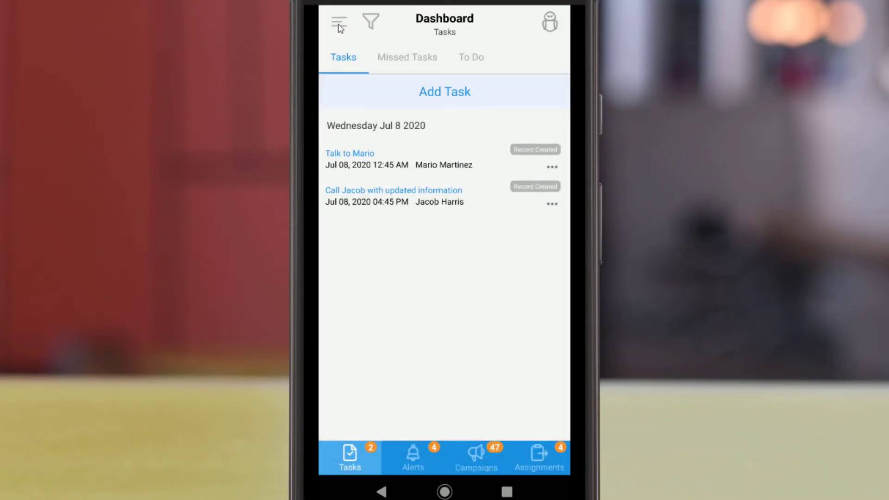
left_click(551, 167)
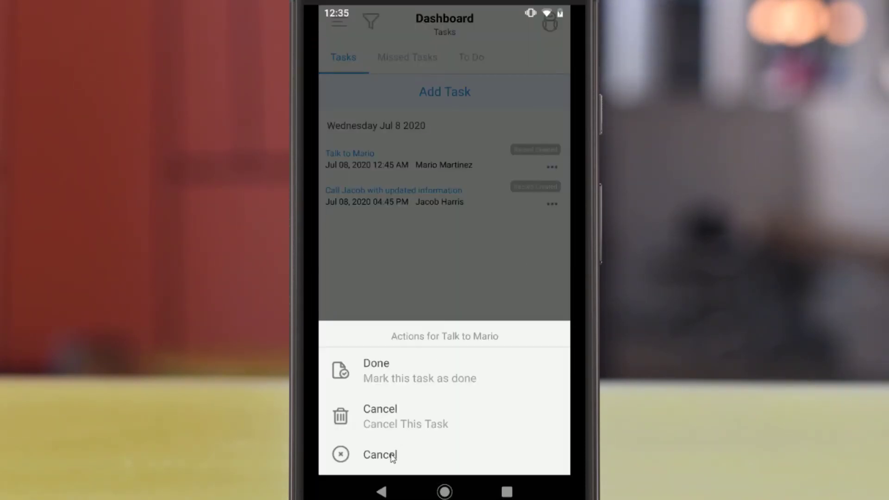
- Mark the missed meeting-next-week task as done
left_click(392, 455)
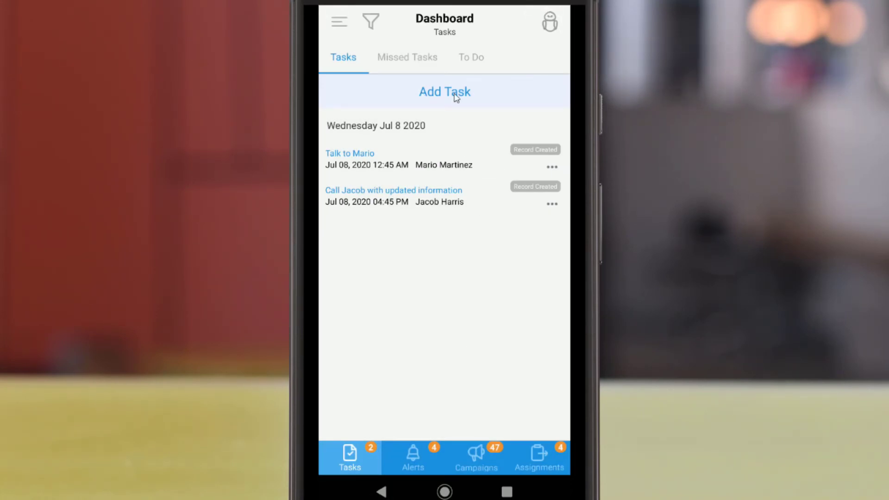
left_click(414, 62)
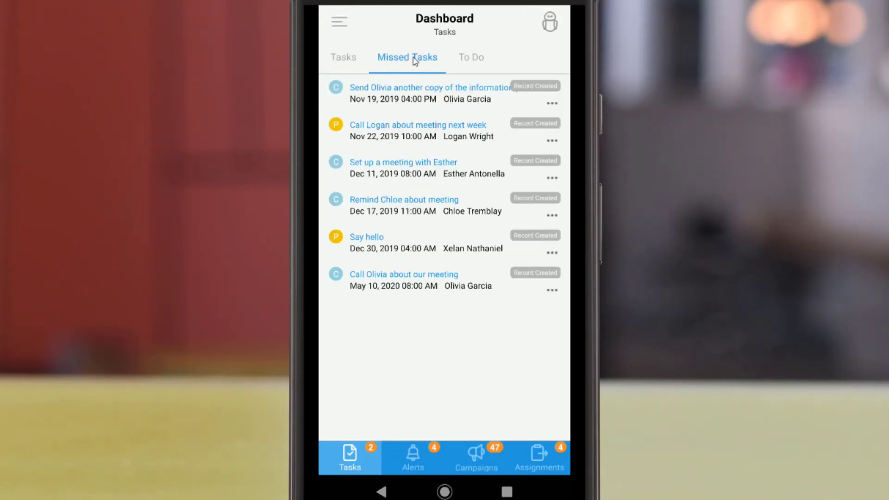
left_click(552, 140)
left_click(395, 372)
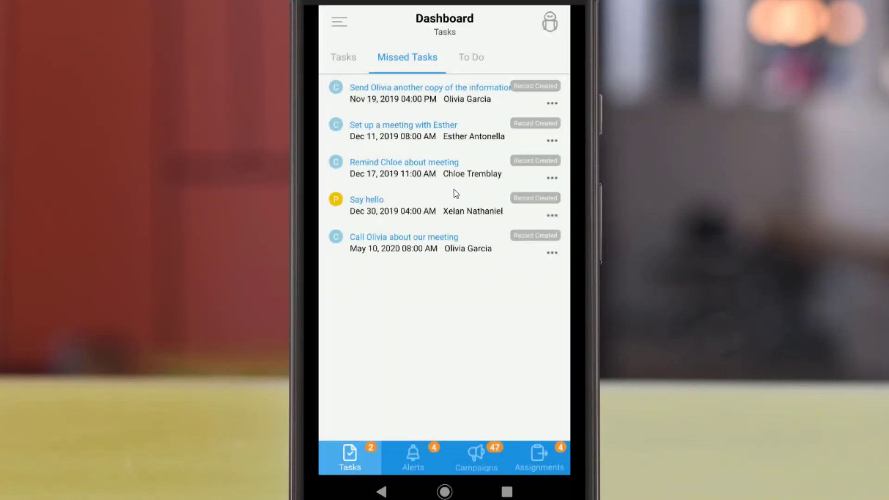
- Start and abandon a new to-do entry, then switch the Dashboard to Alerts with upcoming birthdays
left_click(468, 66)
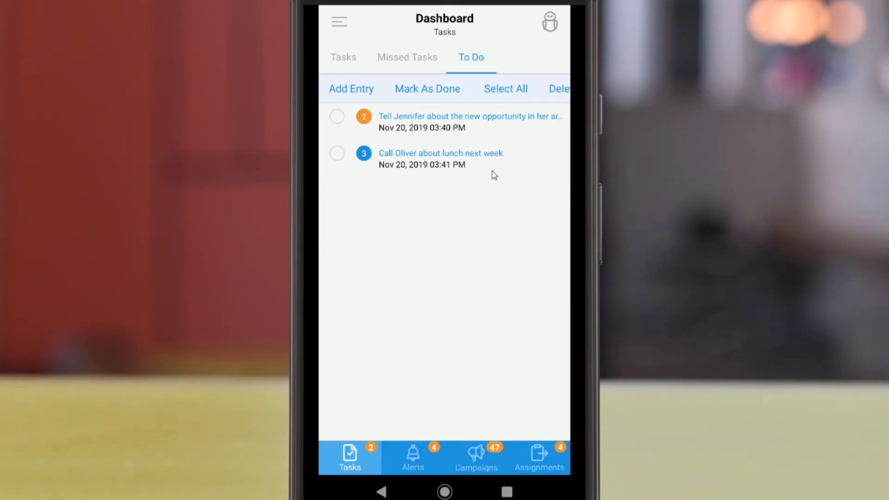
left_click(351, 90)
left_click(341, 24)
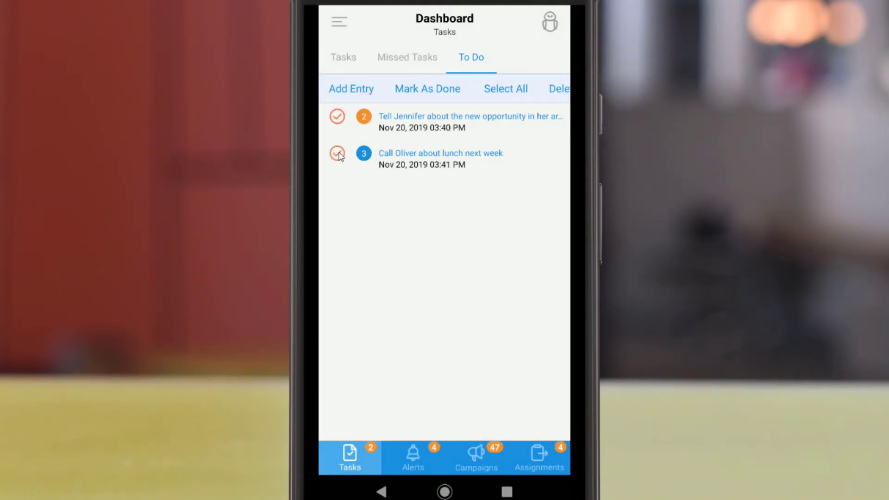
left_click_drag(515, 96, 397, 98)
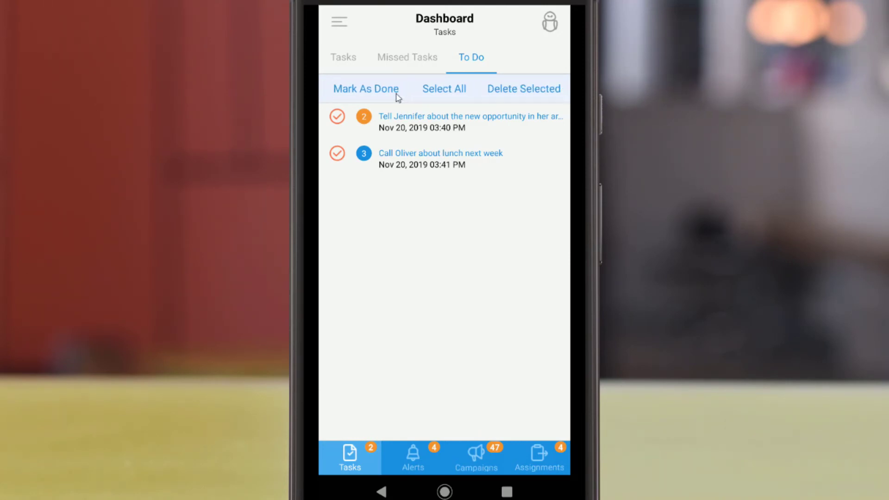
left_click(420, 457)
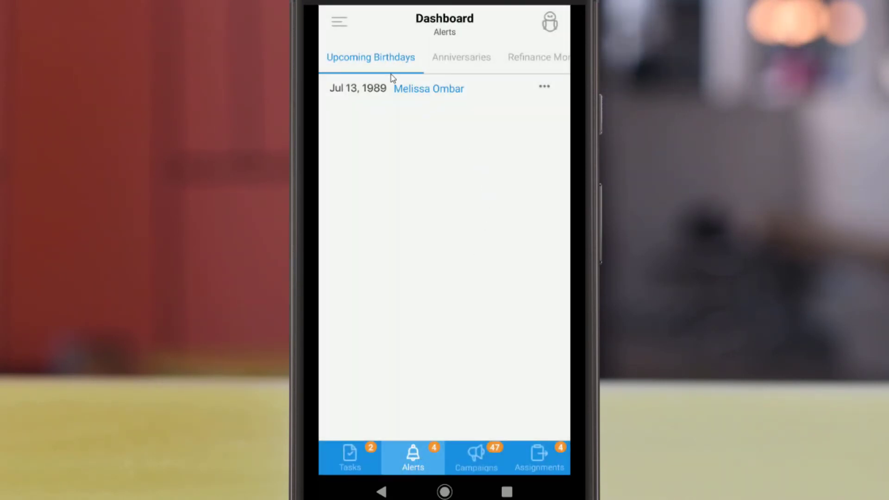
- Check the Anniversaries alert and its contact actions, then view Campaigns (42 executed this week)
left_click(467, 64)
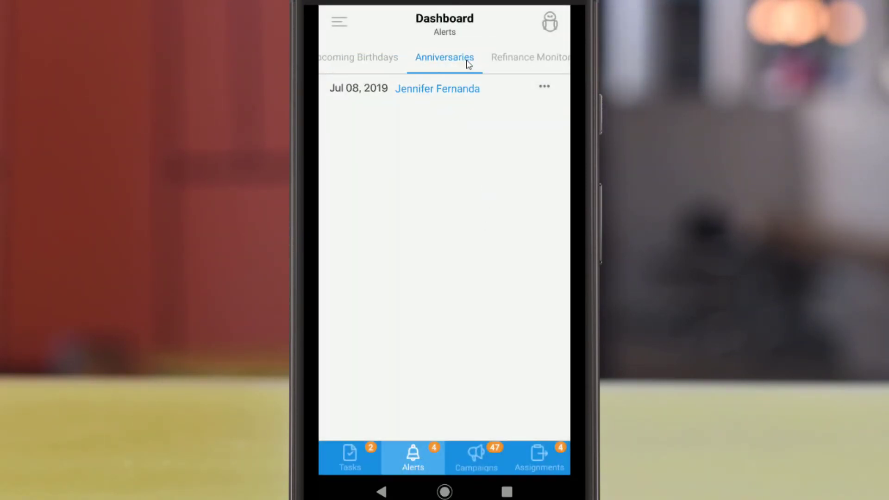
left_click_drag(497, 60, 515, 66)
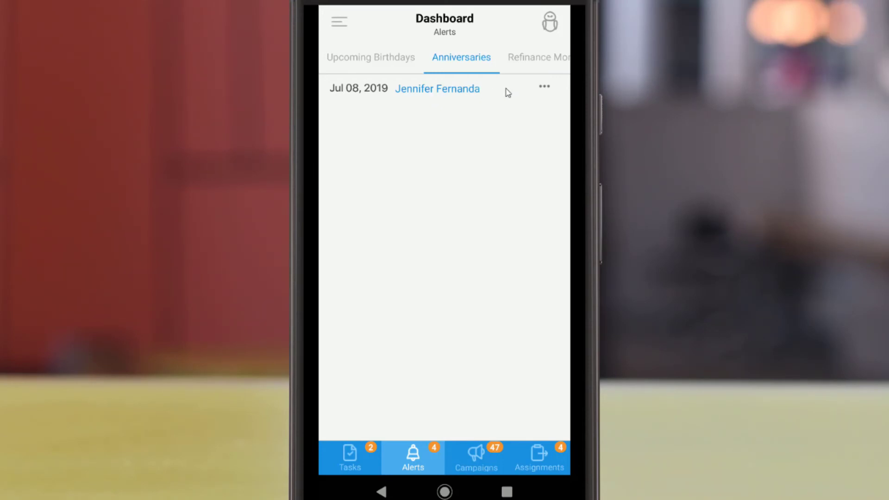
left_click(544, 87)
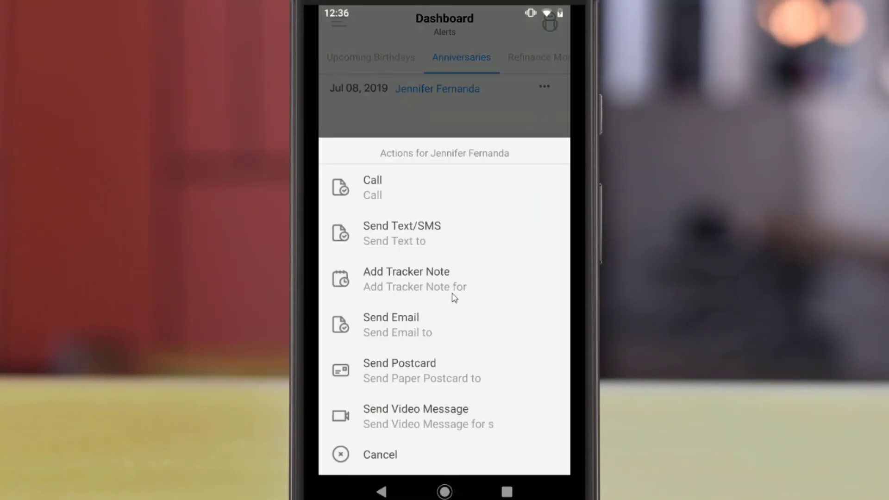
left_click(382, 115)
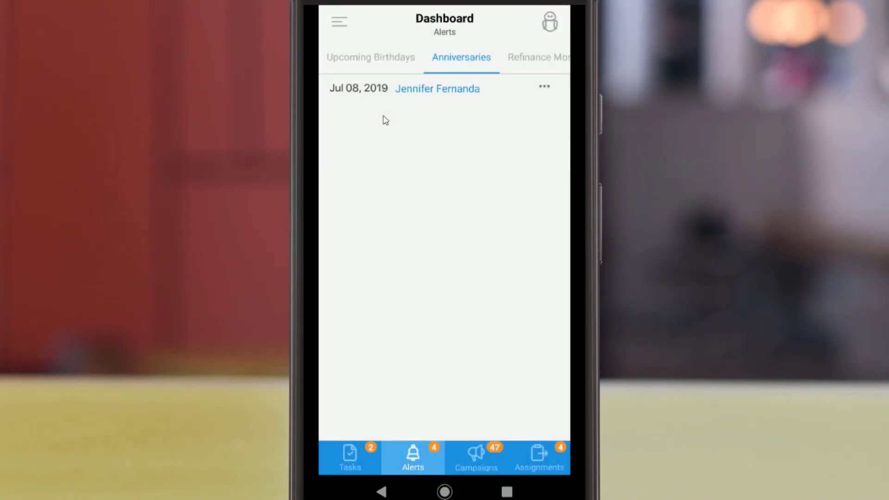
left_click(487, 459)
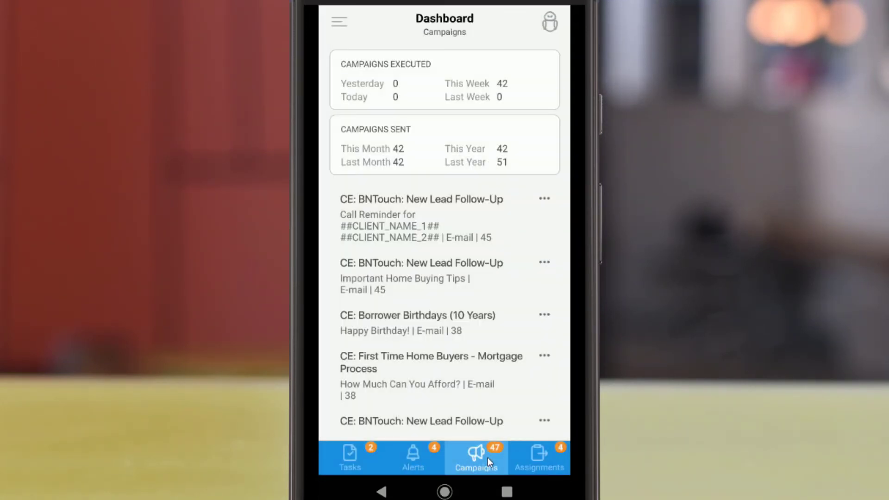
scroll(431, 245, "down", 6)
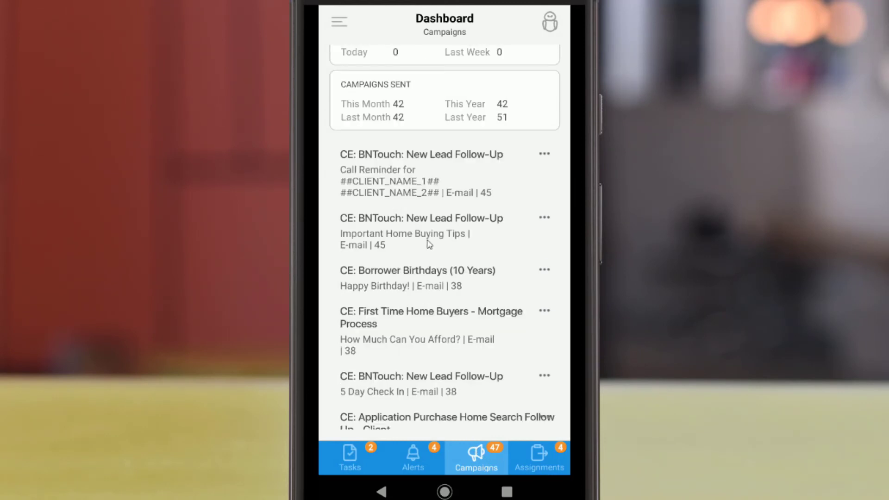
scroll(430, 246, "down", 3)
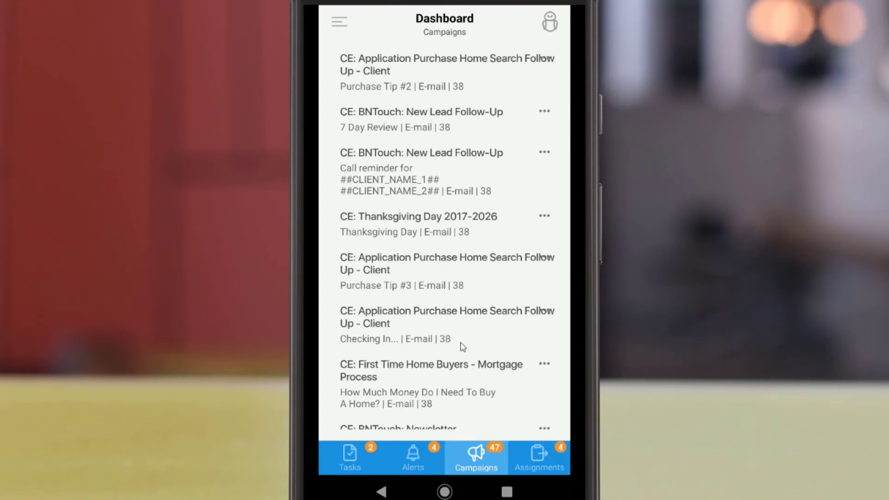
left_click(545, 154)
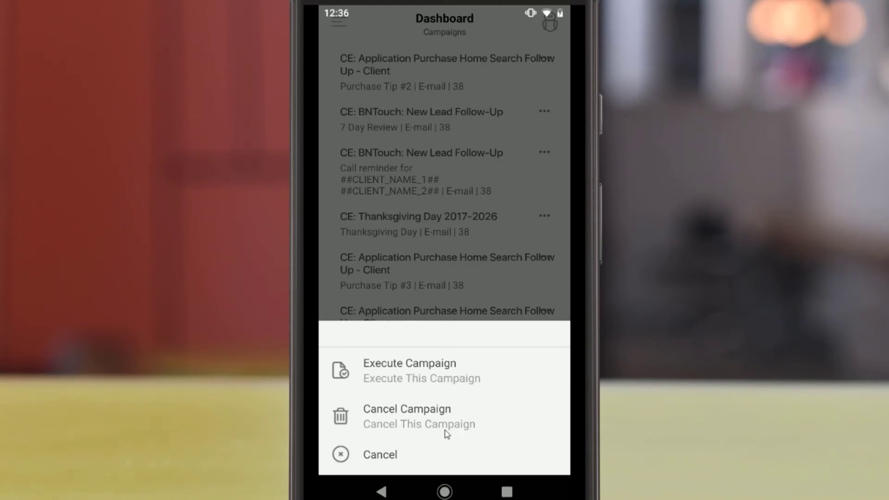
left_click(400, 456)
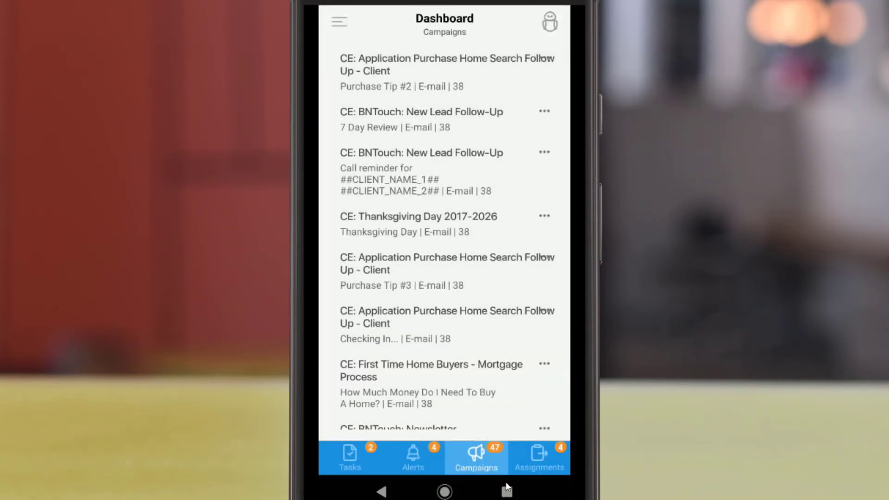
- Review pending assignments and Assignments History, then open My Pipeline's Mortgages stage counts
left_click(543, 458)
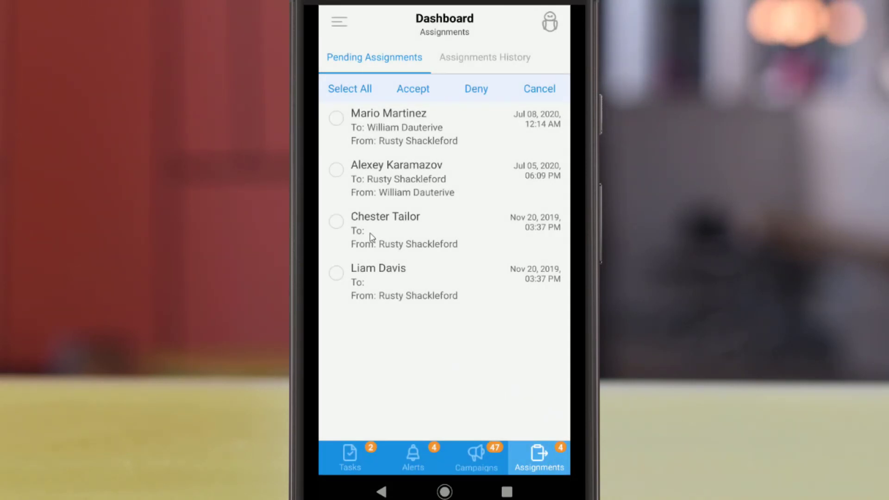
left_click(337, 172)
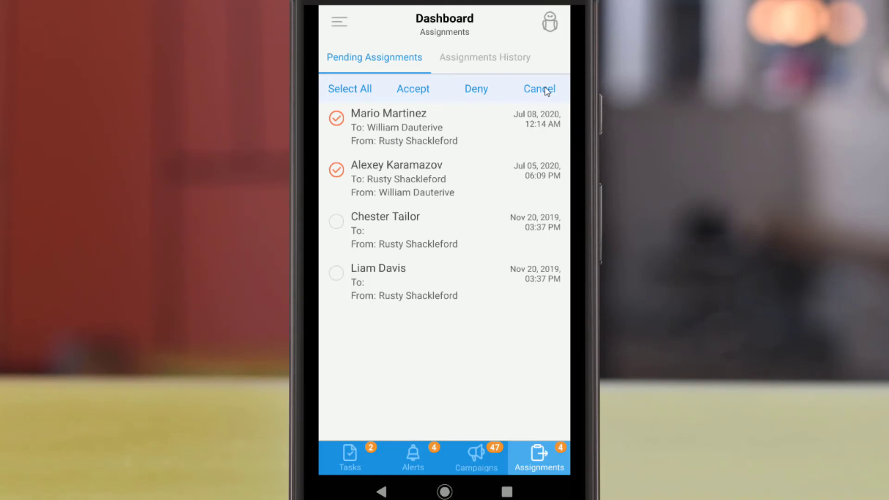
left_click(481, 67)
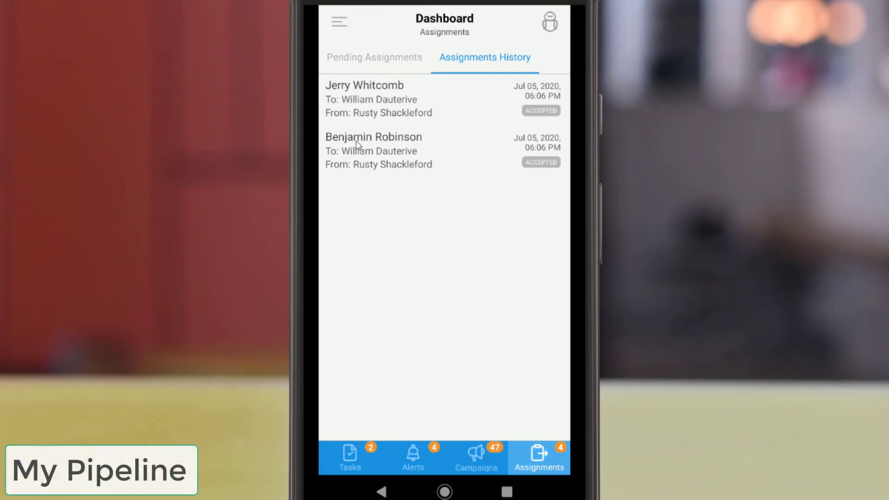
left_click(338, 24)
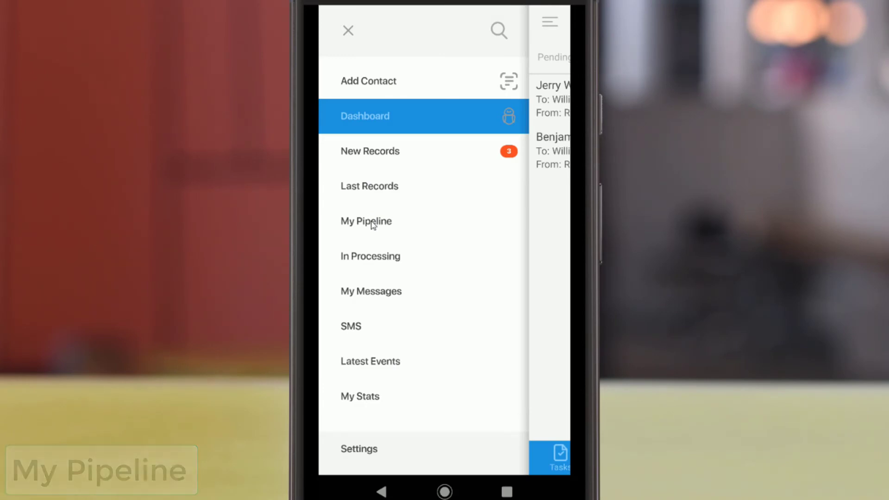
left_click(398, 225)
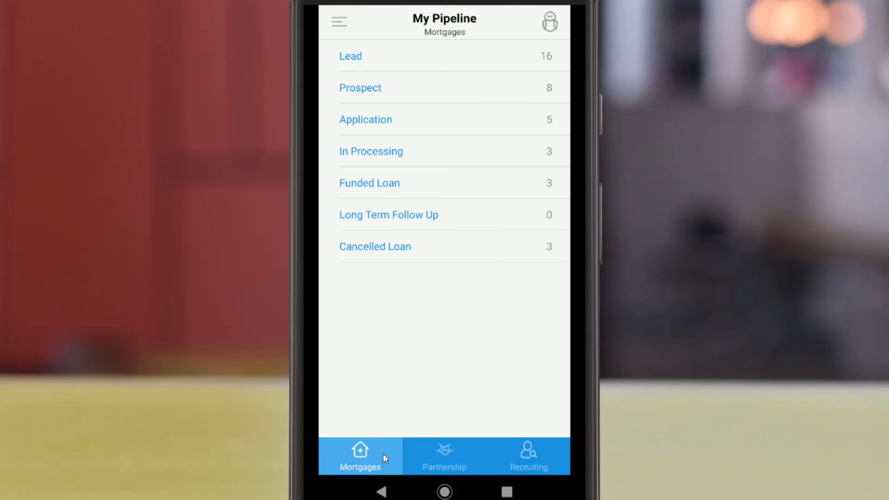
- Compare the Partnership and Recruiting pipelines, then open the Mortgages Lead list of 16 contacts
left_click(429, 458)
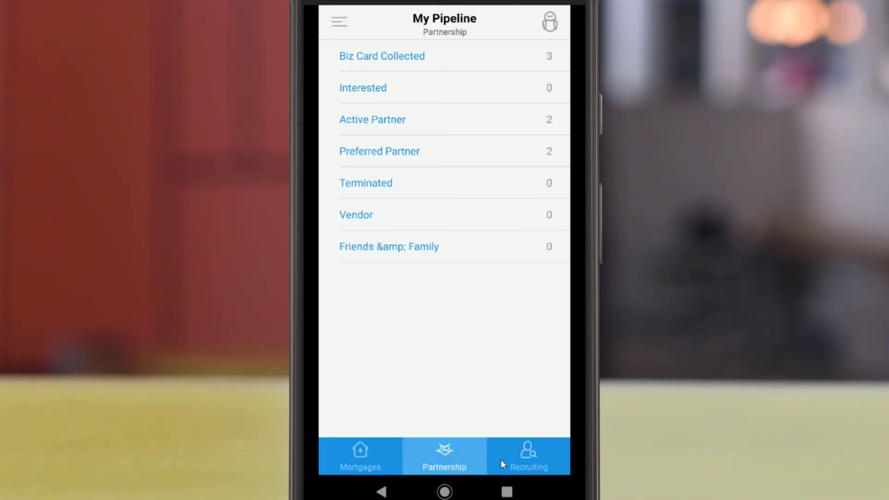
left_click(522, 460)
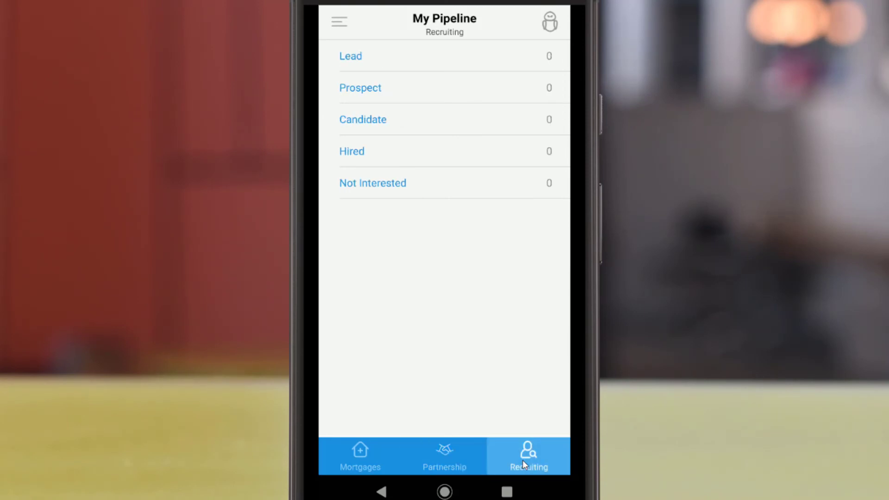
left_click(371, 457)
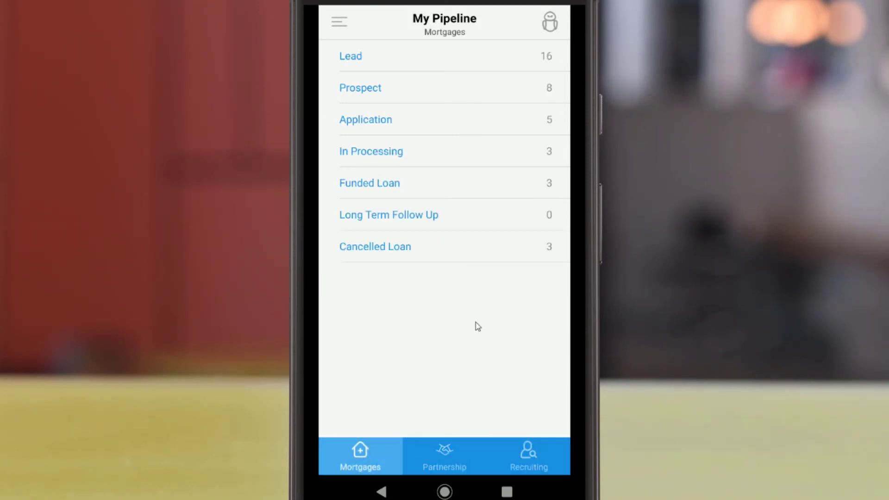
left_click(350, 56)
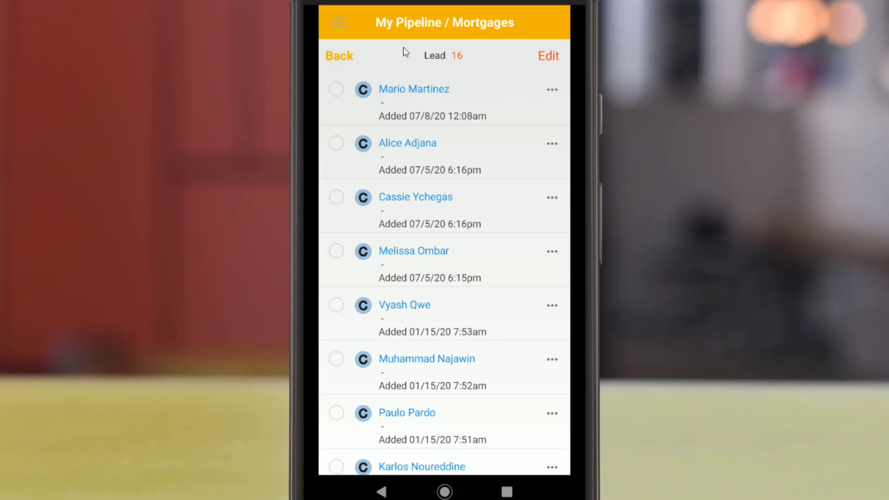
left_click(338, 20)
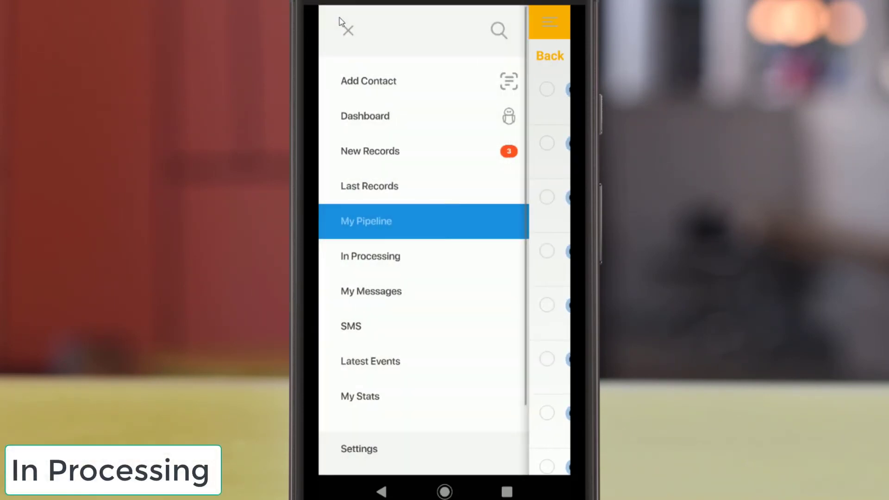
- Show the In Processing Sent to Processing loans of $200,000 and $350,000
left_click(377, 259)
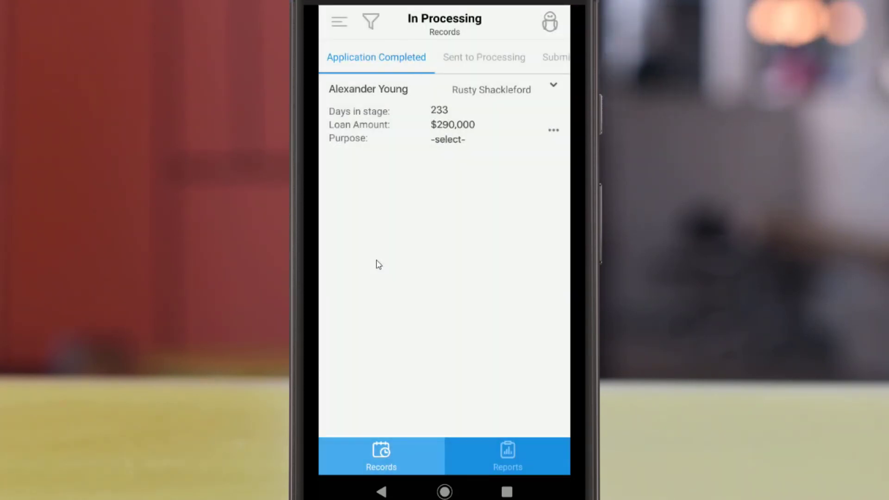
left_click(483, 58)
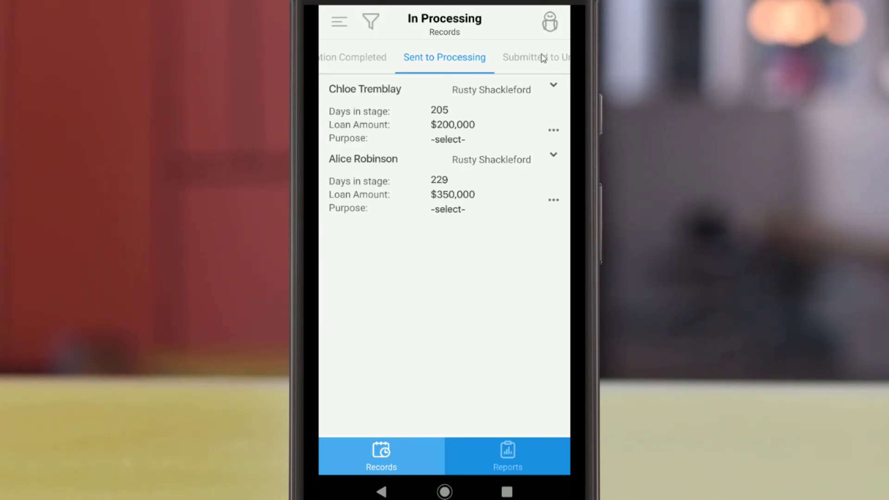
mouse_move(553, 58)
left_mouse_down()
mouse_move(403, 58)
mouse_move(555, 58)
left_mouse_up()
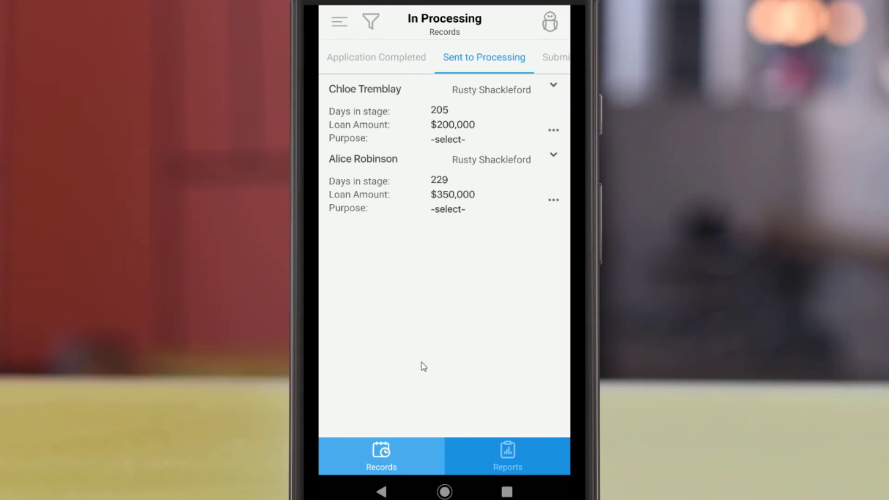
- Toggle the In Processing report between record counts and loan amounts per stage
left_click(467, 458)
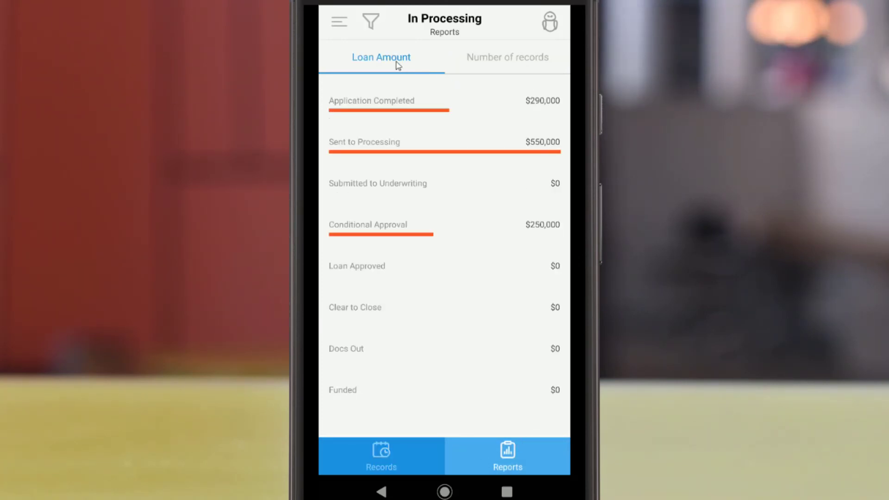
left_click(525, 61)
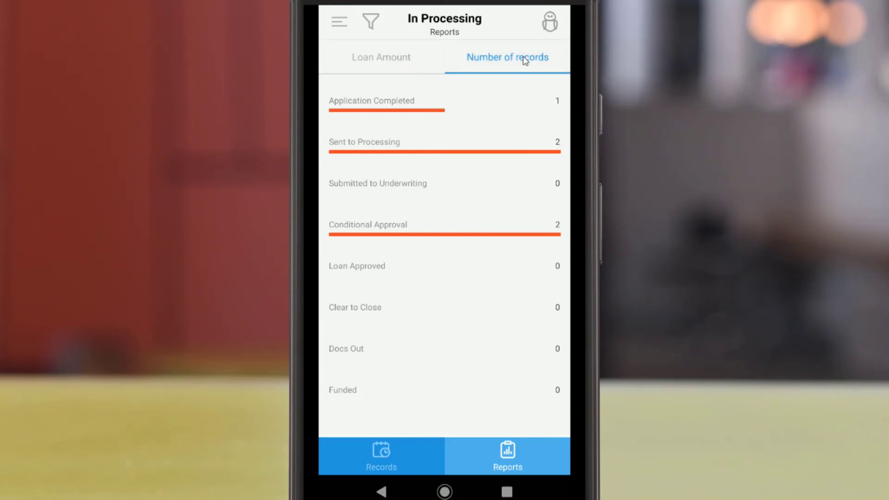
left_click(361, 63)
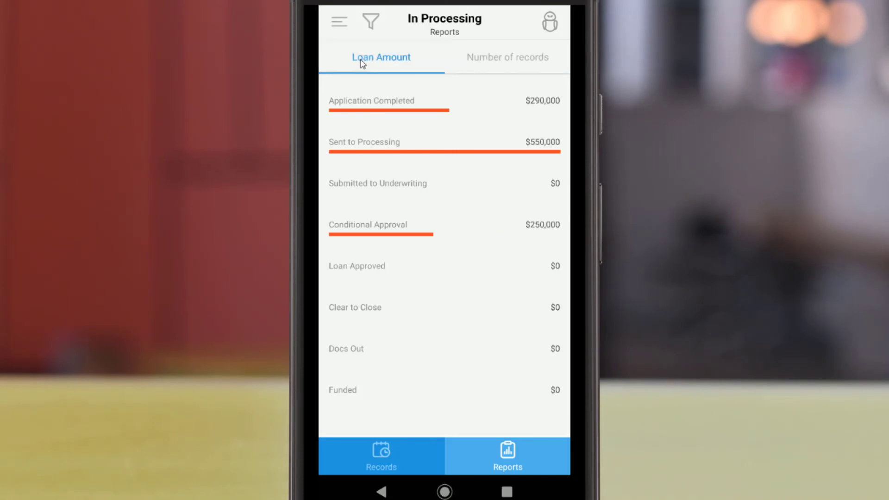
left_click(335, 21)
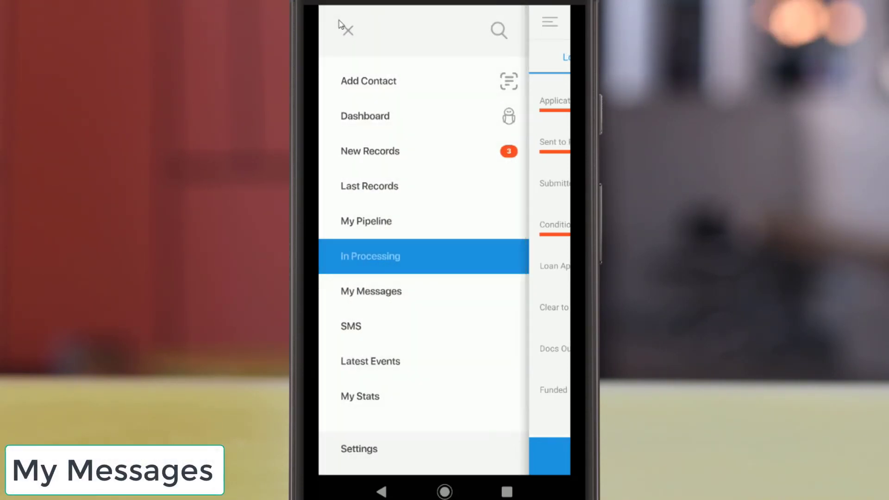
- Read the four My Messages notifications, then return to the Dashboard's section list
left_click(367, 296)
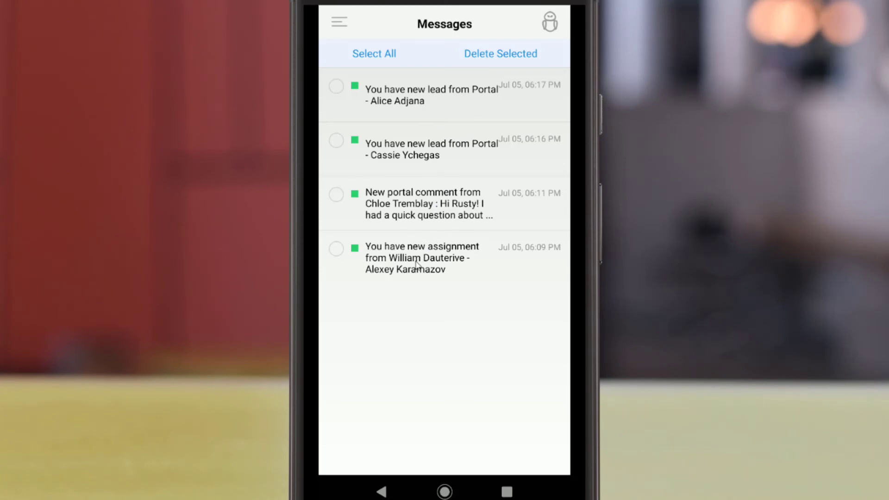
key("Escape")
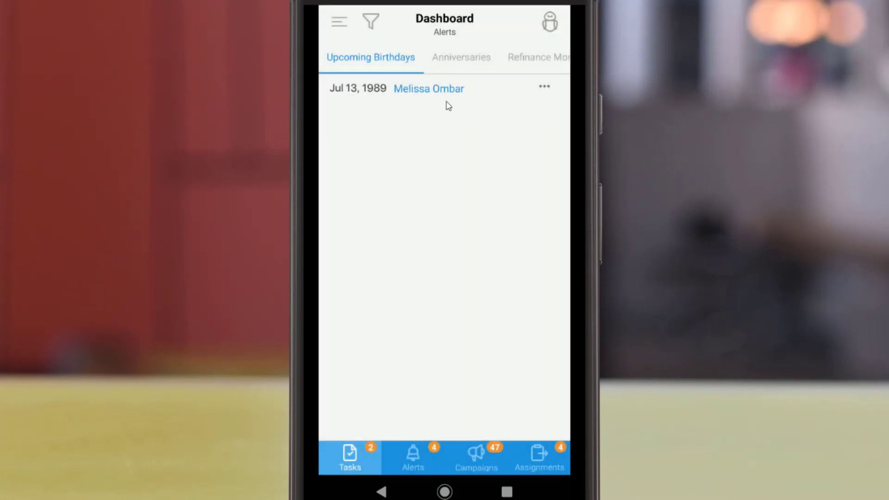
left_click(338, 30)
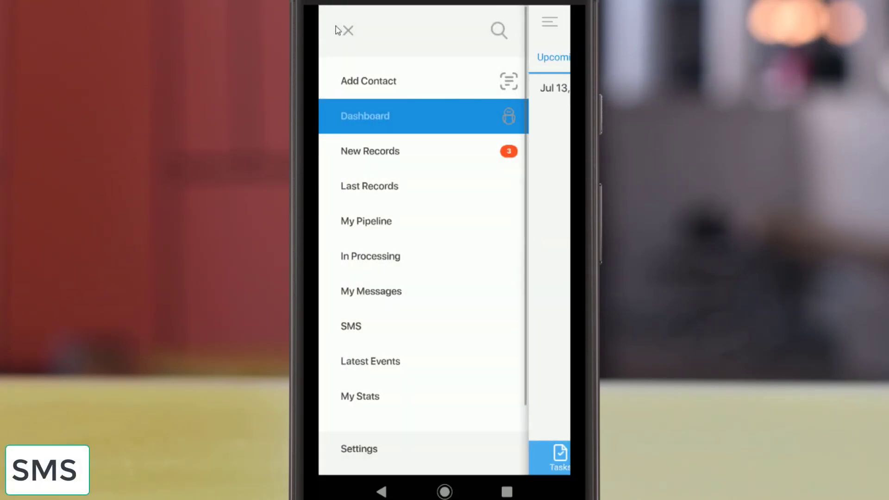
- Filter the SMS inbox to unread texts, then start a new SMS and preview its attachment options
left_click(350, 329)
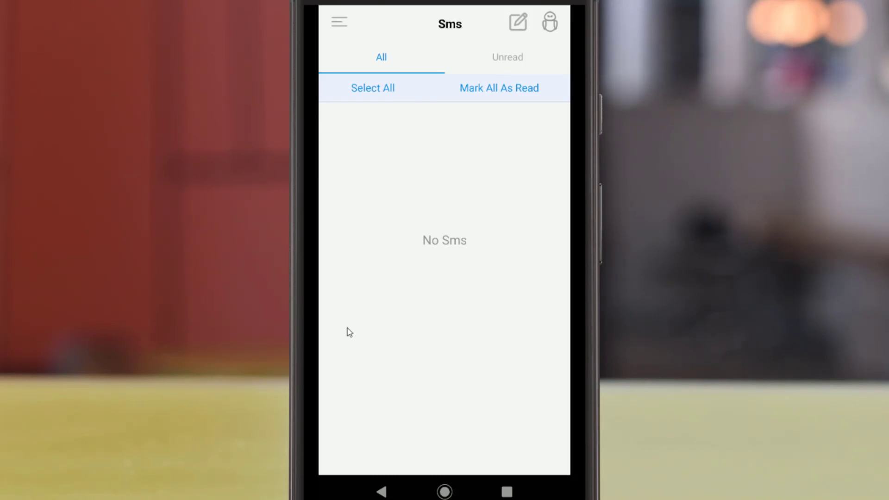
left_click(521, 61)
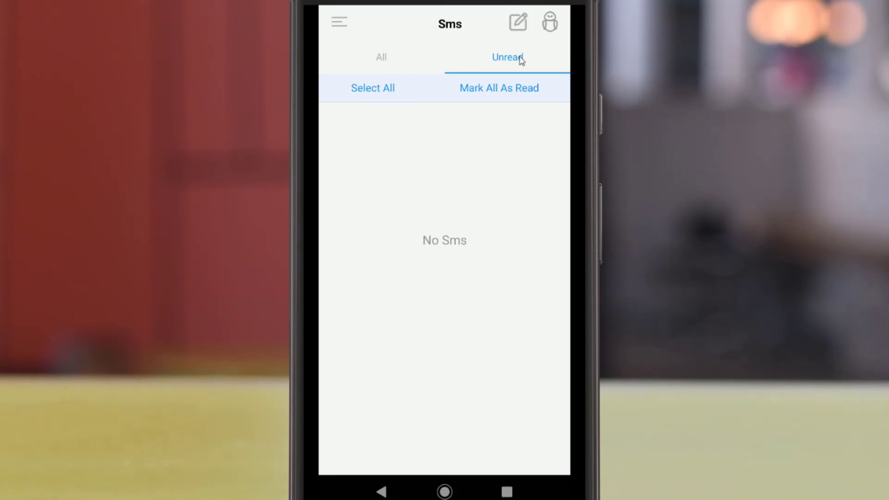
left_click(518, 26)
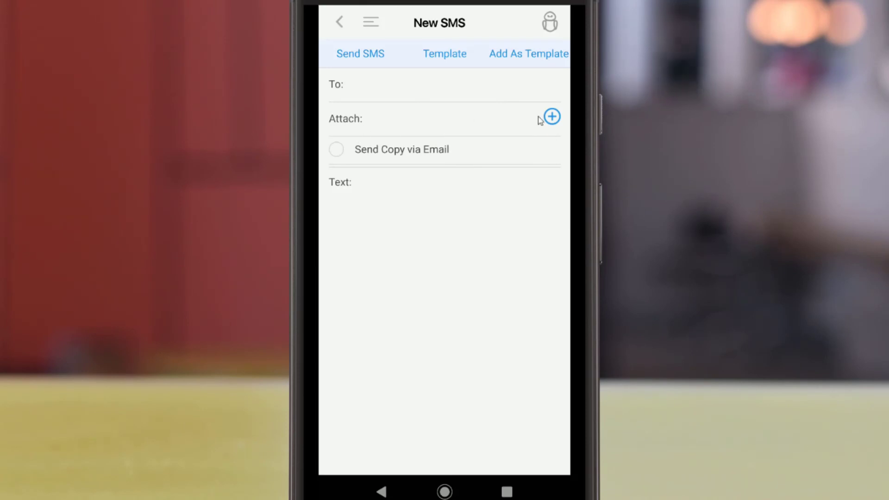
left_click(551, 116)
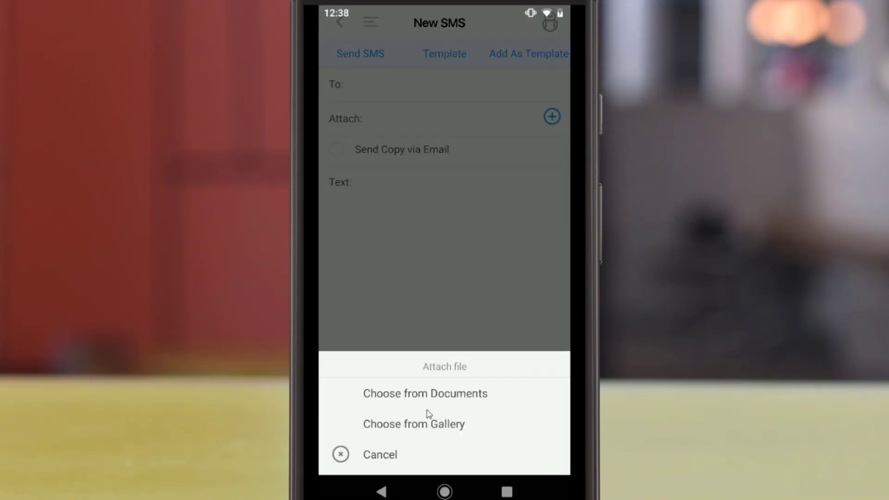
left_click(393, 280)
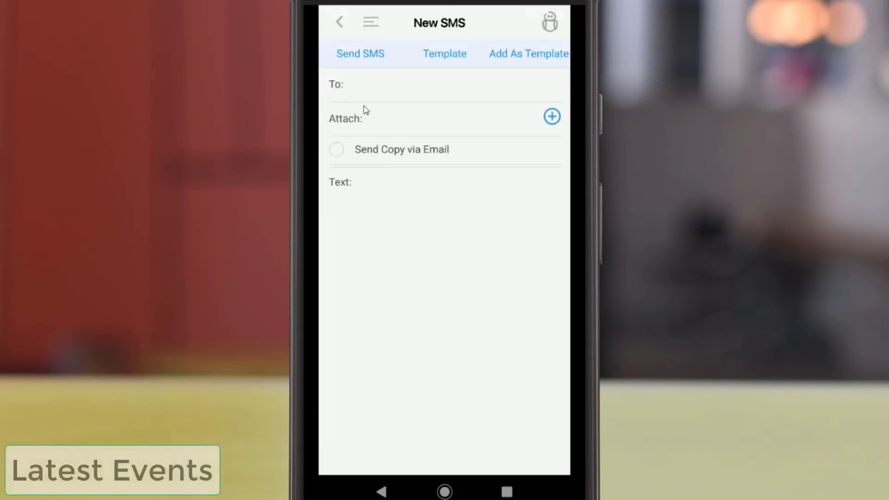
left_click(369, 25)
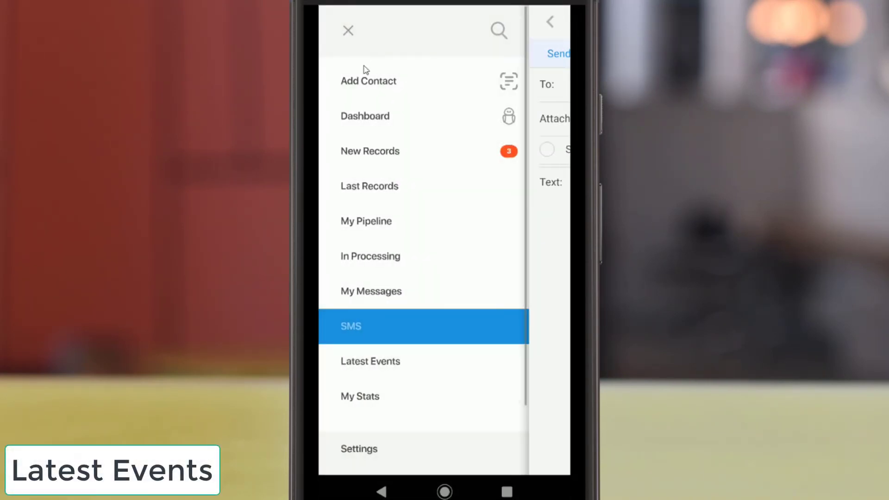
- View Latest Events from 2-3 days ago, then bring up the Maia assistant chat
left_click(370, 363)
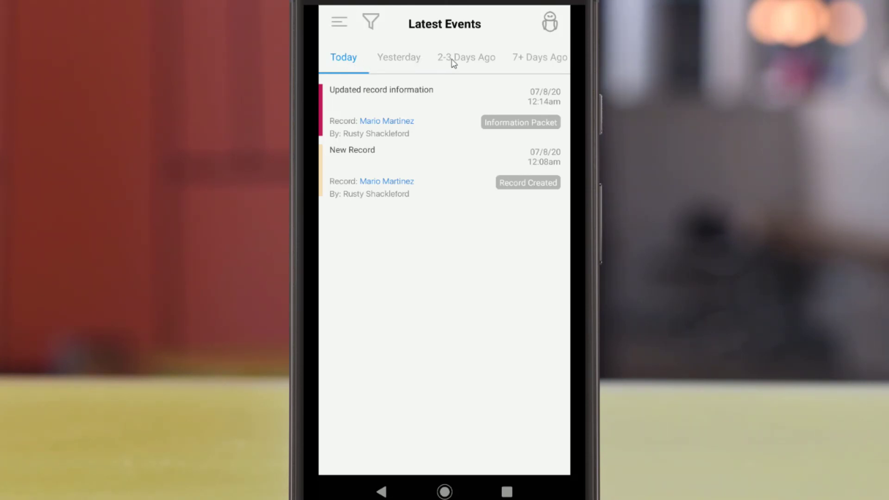
left_click(486, 62)
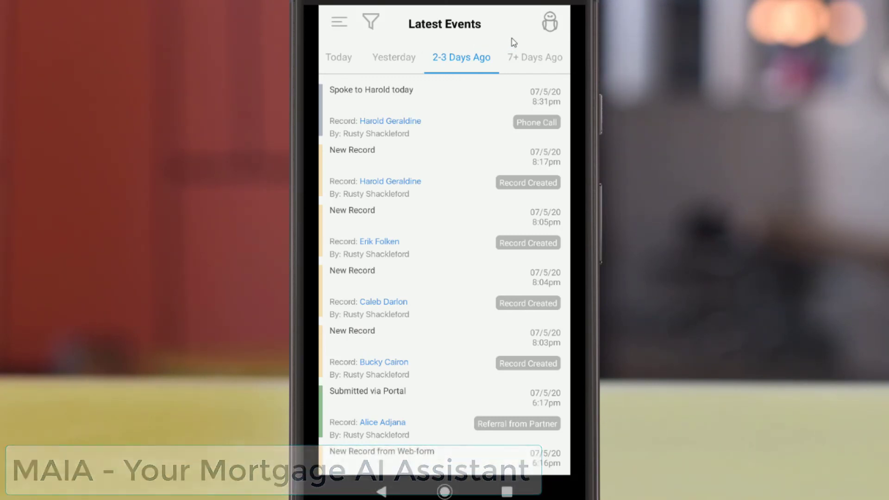
left_click(550, 25)
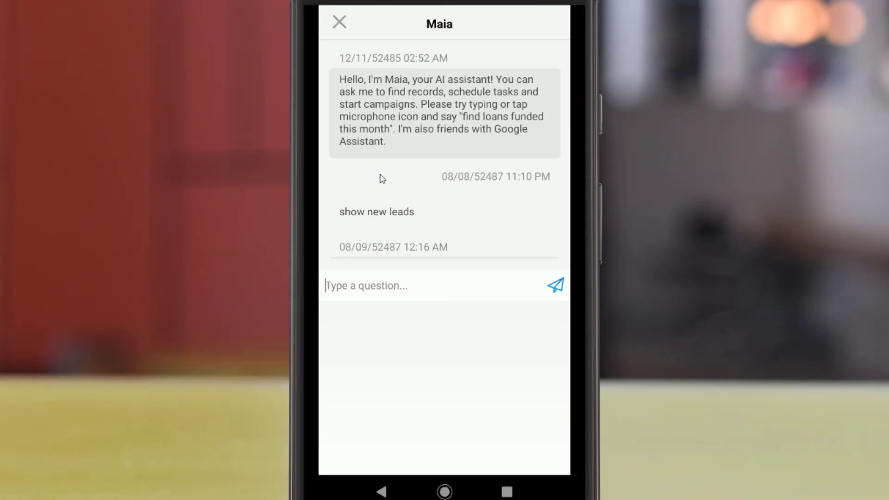
- Ask Maia to remind you to call a contact tomorrow at 10AM (7/9/2020), then close the chat
left_click(361, 285)
type("Remind")
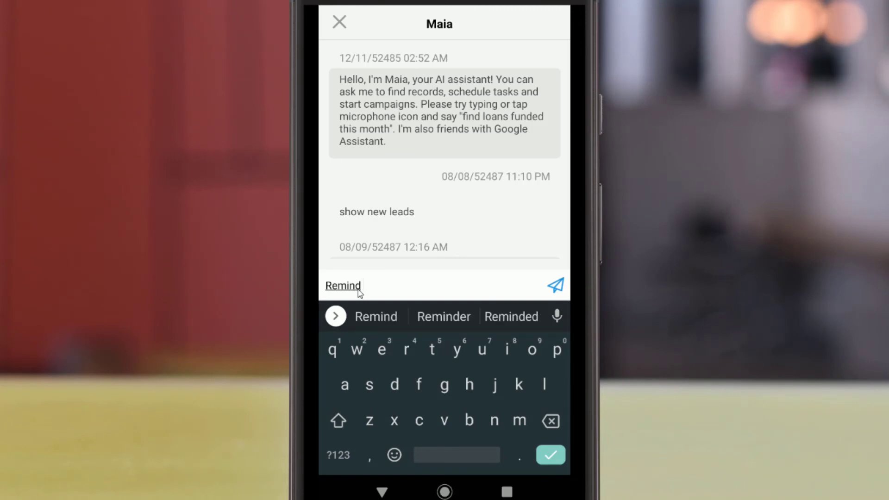
type(" me to call Ol")
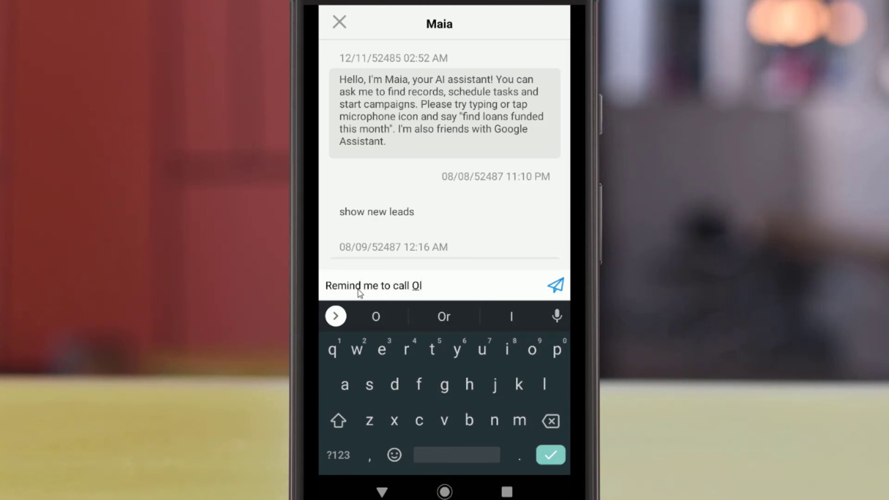
type("ivia tomorrow")
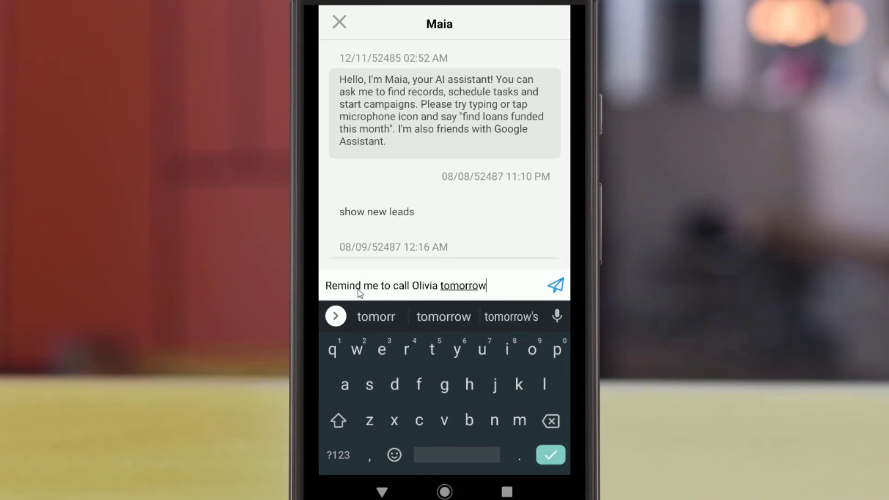
left_click(556, 286)
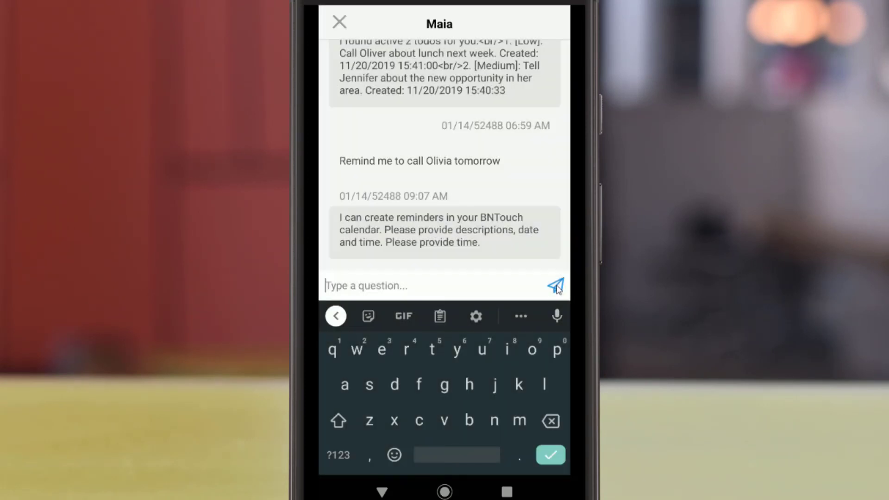
type("10AM")
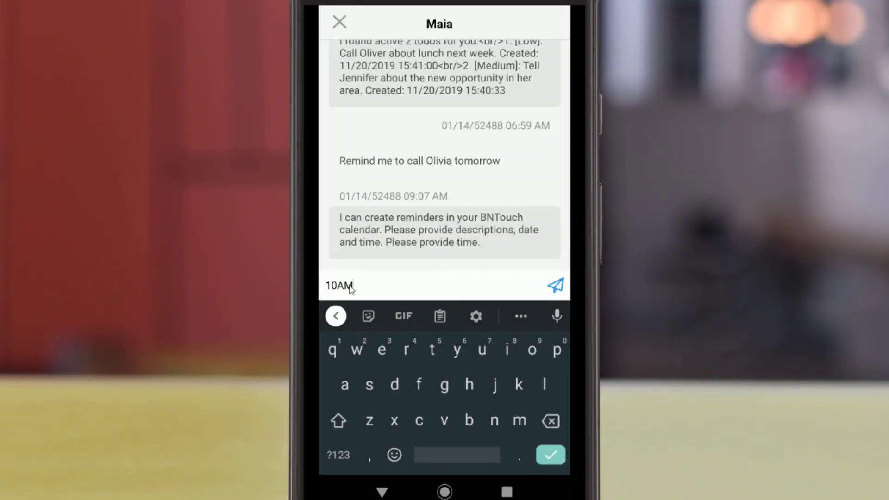
left_click(555, 283)
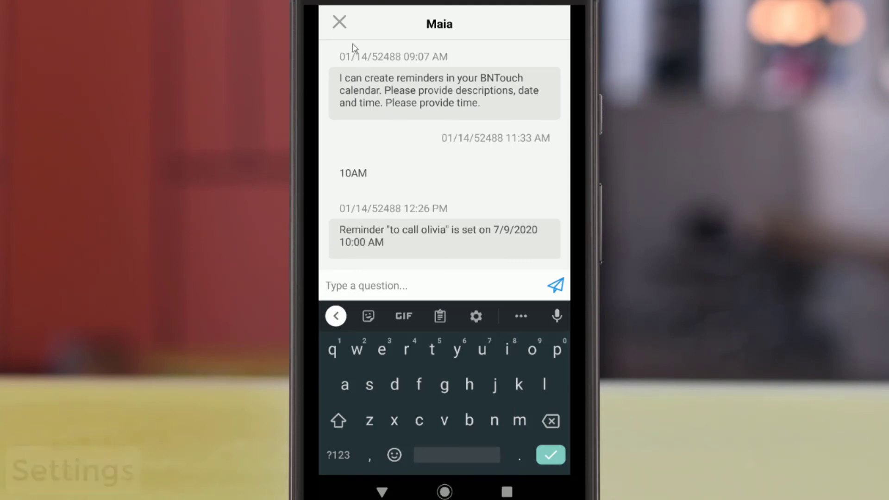
left_click(339, 23)
- Go to the Settings page to review notification options, then reopen the section list
left_click(337, 24)
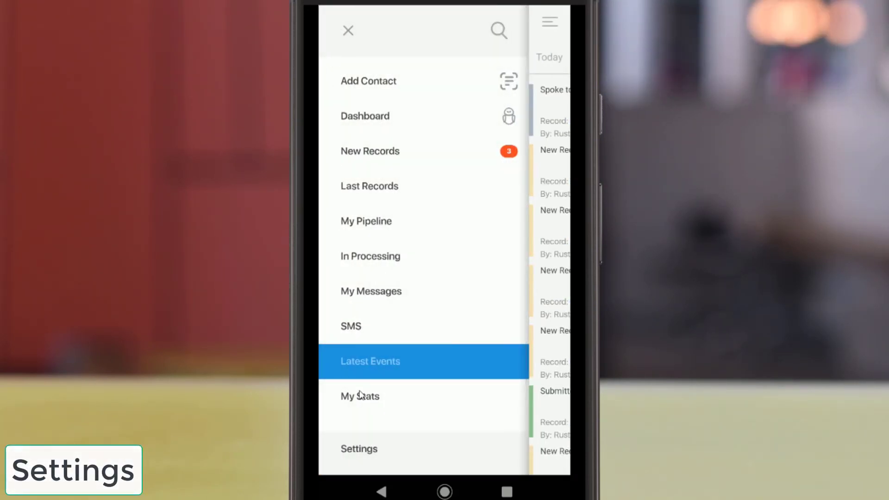
scroll(362, 396, "down", 3)
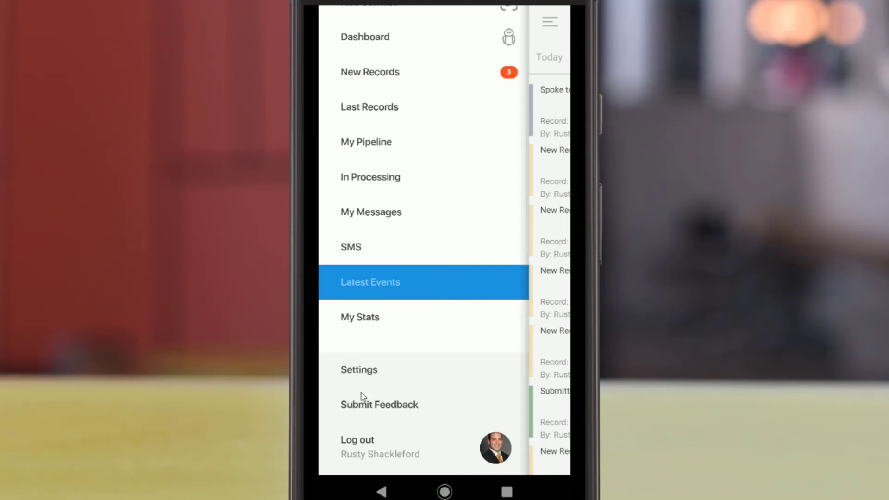
left_click(356, 368)
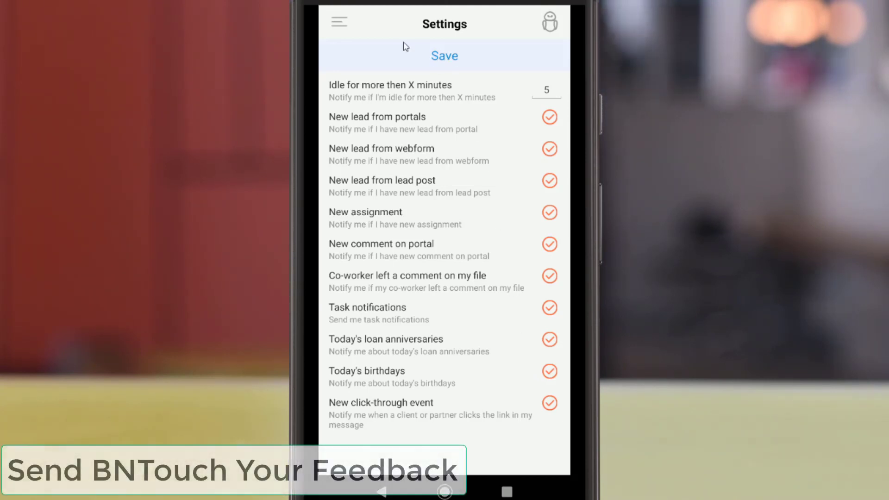
left_click(338, 24)
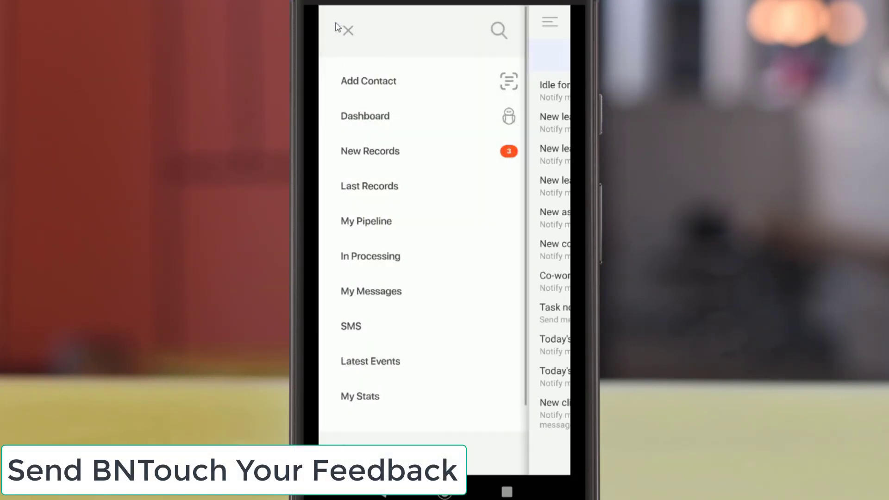
- Open Submit Feedback from the drawer and begin the comments with 'Thanks, BN'
scroll(340, 29, "down", 3)
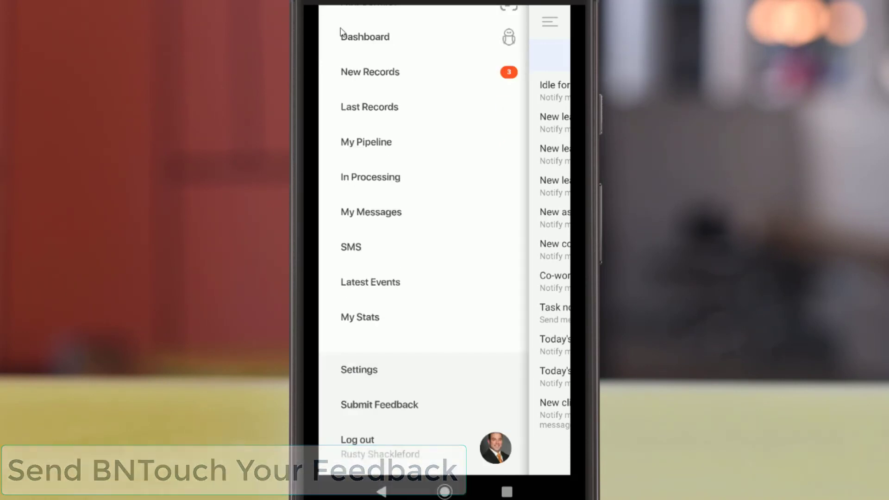
left_click(367, 404)
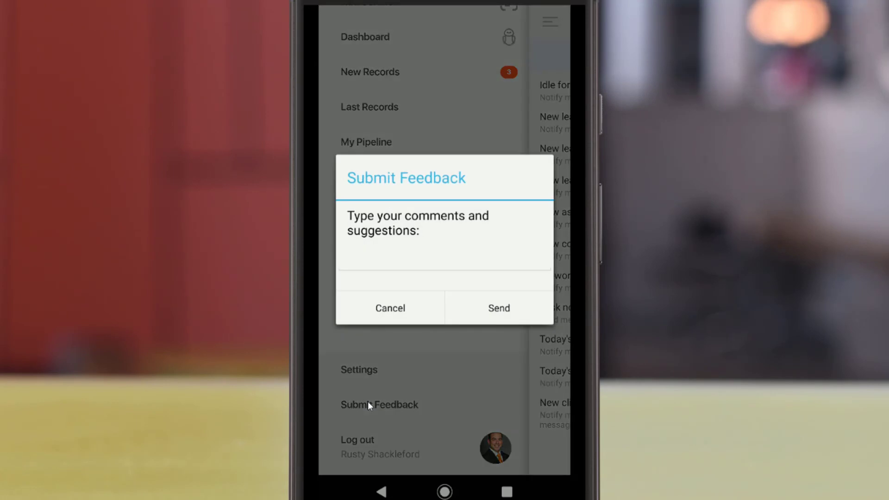
left_click(409, 264)
type("Thanks, BN")
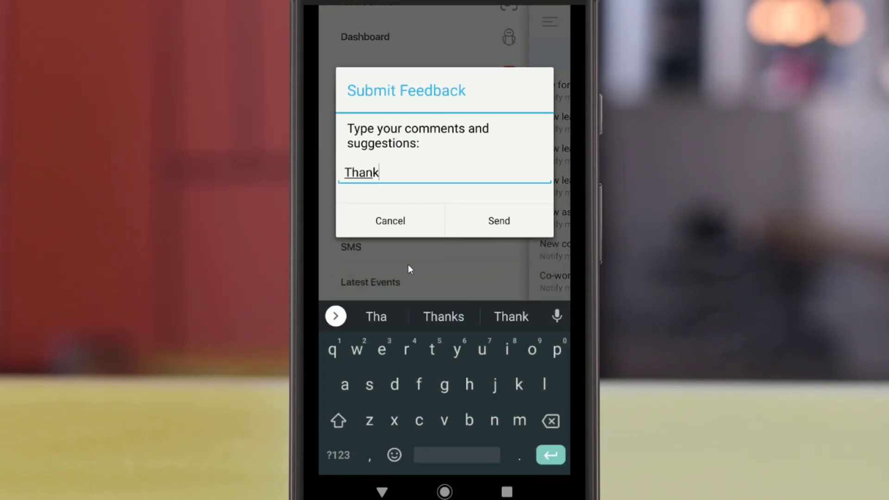